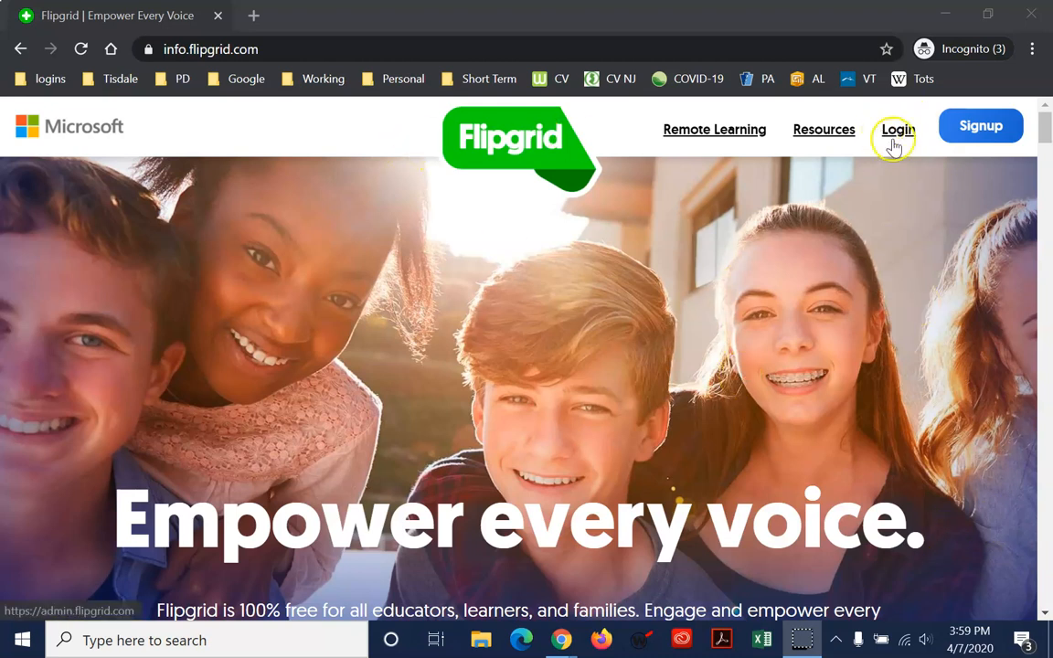
# Go from the home page header to the educator sign-up page and scroll to the sign-in options
pyautogui.click(983, 133)
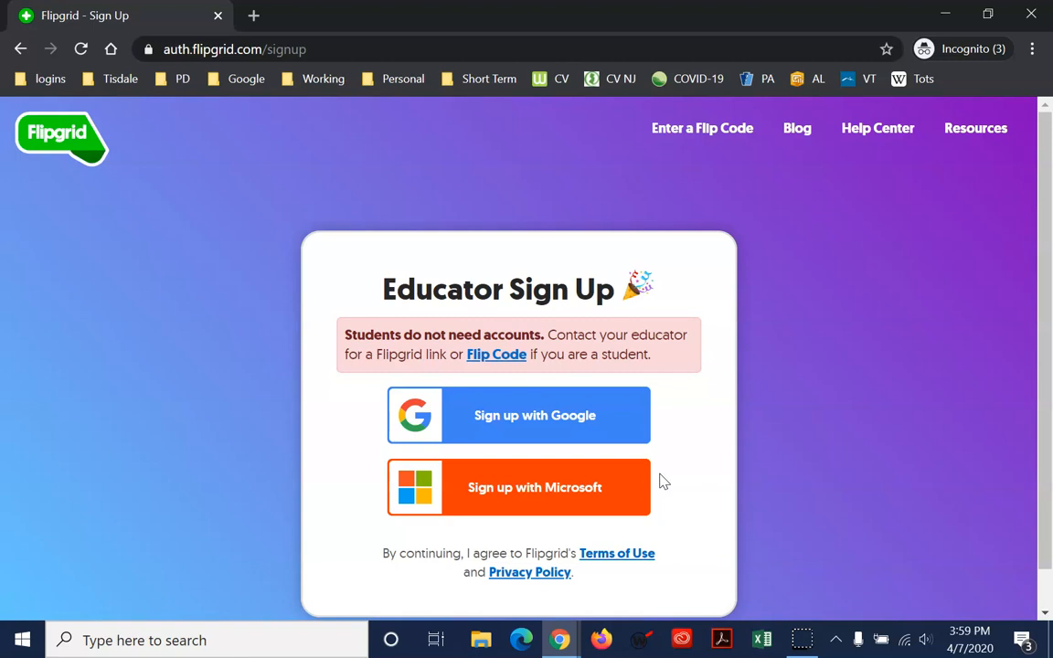
pyautogui.scroll(-1, 663, 470)
# Log in with the saved educator e-mail and password to reach the My Grids dashboard
pyautogui.click(560, 603)
pyautogui.click(511, 449)
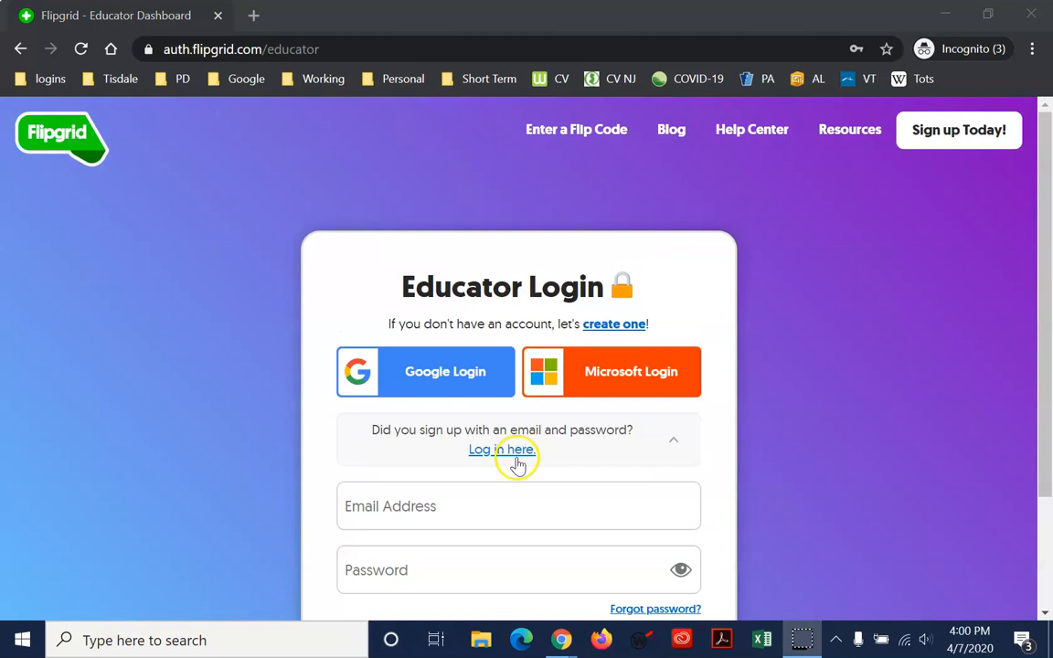
pyautogui.click(465, 509)
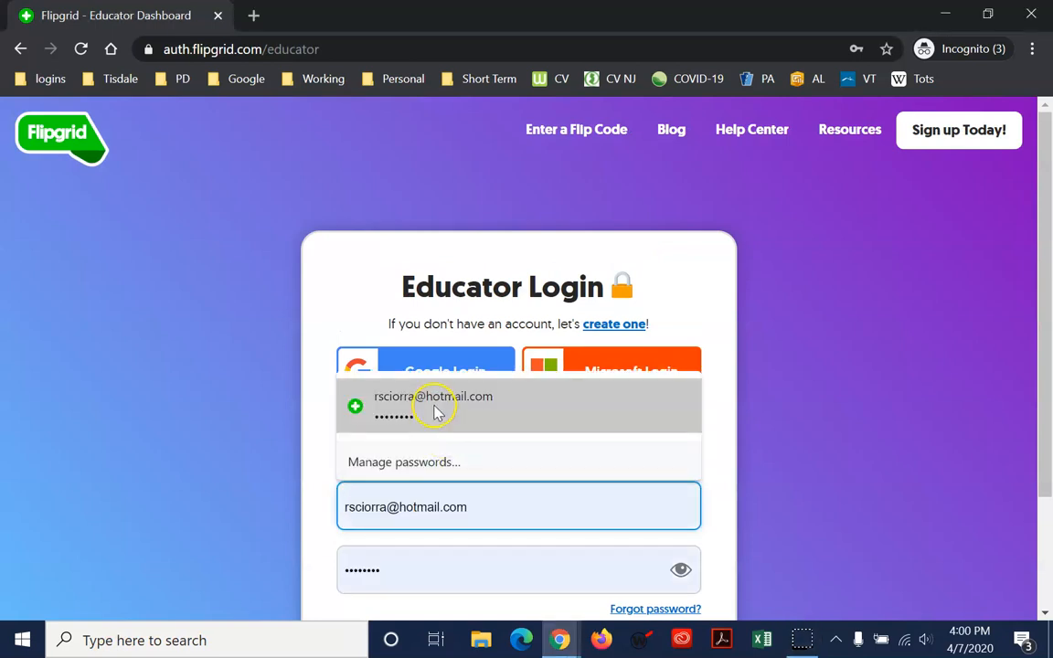
pyautogui.click(435, 409)
pyautogui.scroll(-2, 454, 530)
pyautogui.click(501, 515)
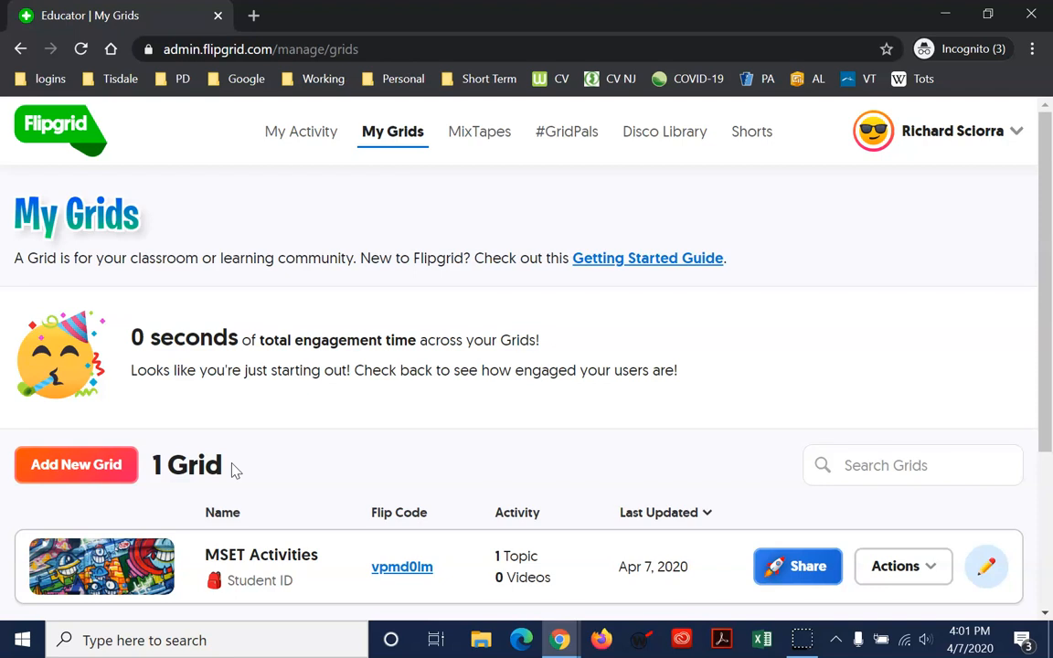
# Open the MSET Activities grid and look over its Book Share topic list
pyautogui.scroll(-2, 252, 470)
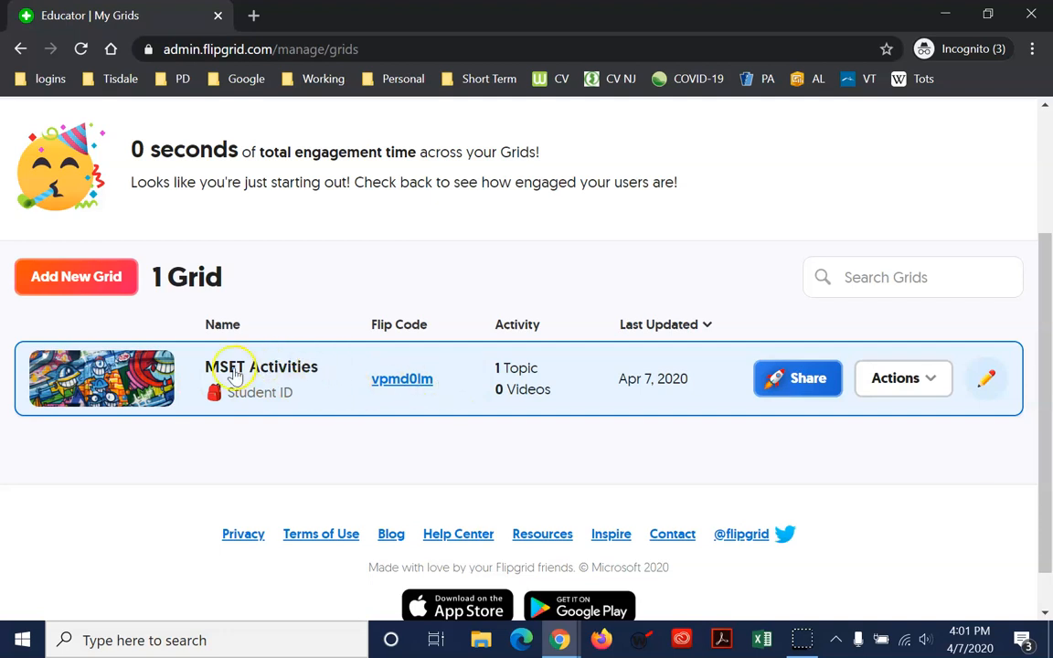
pyautogui.click(149, 375)
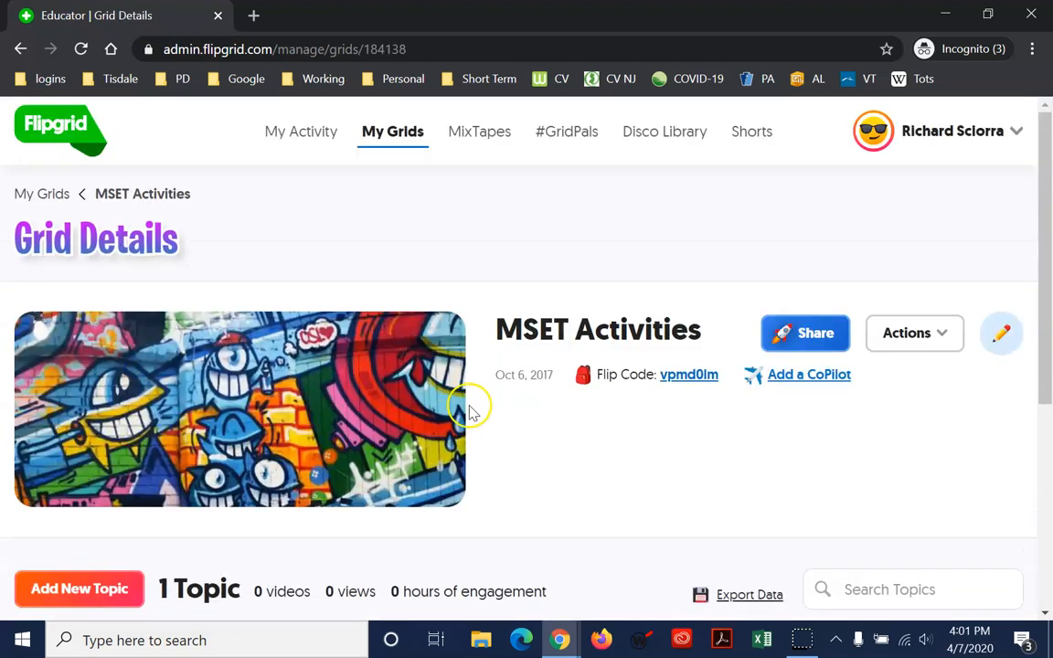
pyautogui.scroll(-2, 511, 409)
pyautogui.scroll(2, 520, 409)
pyautogui.scroll(-4, 519, 413)
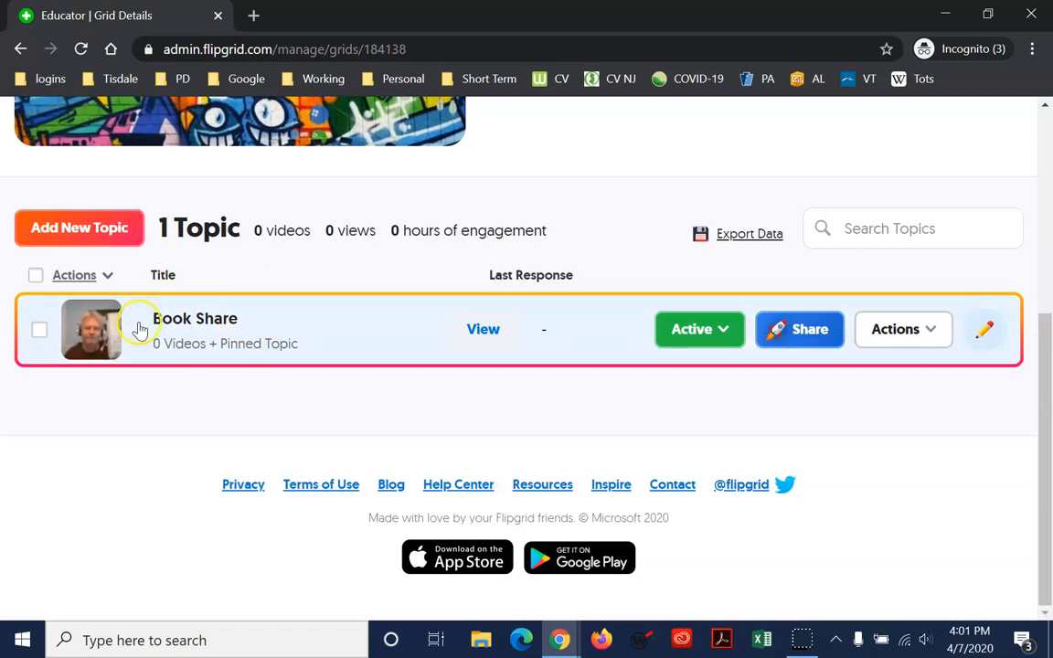
# Open the MSET Activities grid's edit form with its pencil button
pyautogui.click(992, 334)
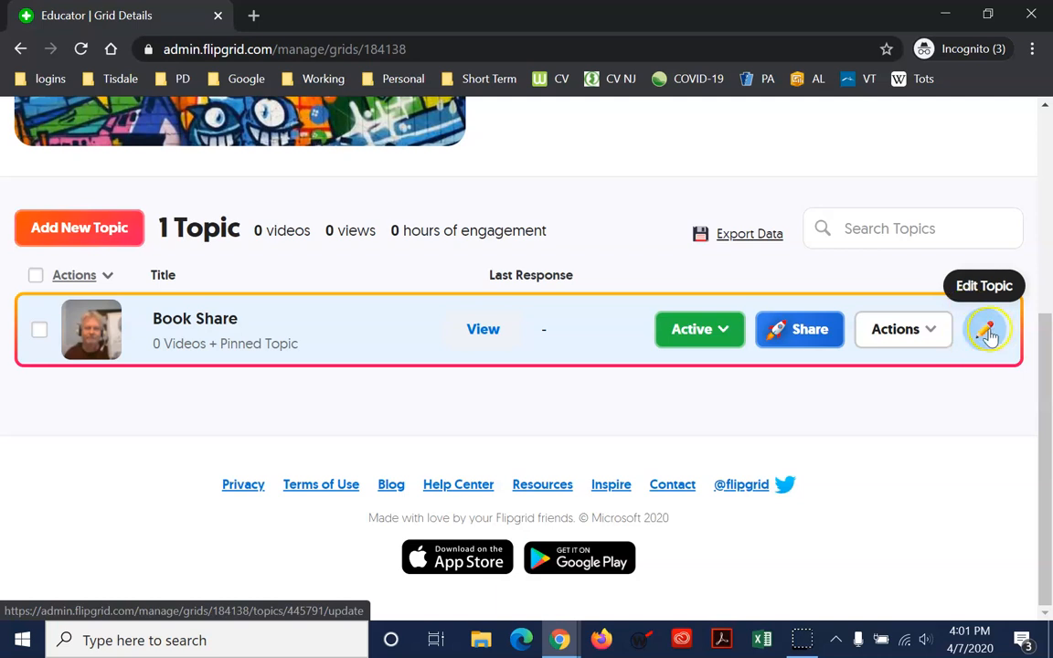
pyautogui.scroll(4, 885, 365)
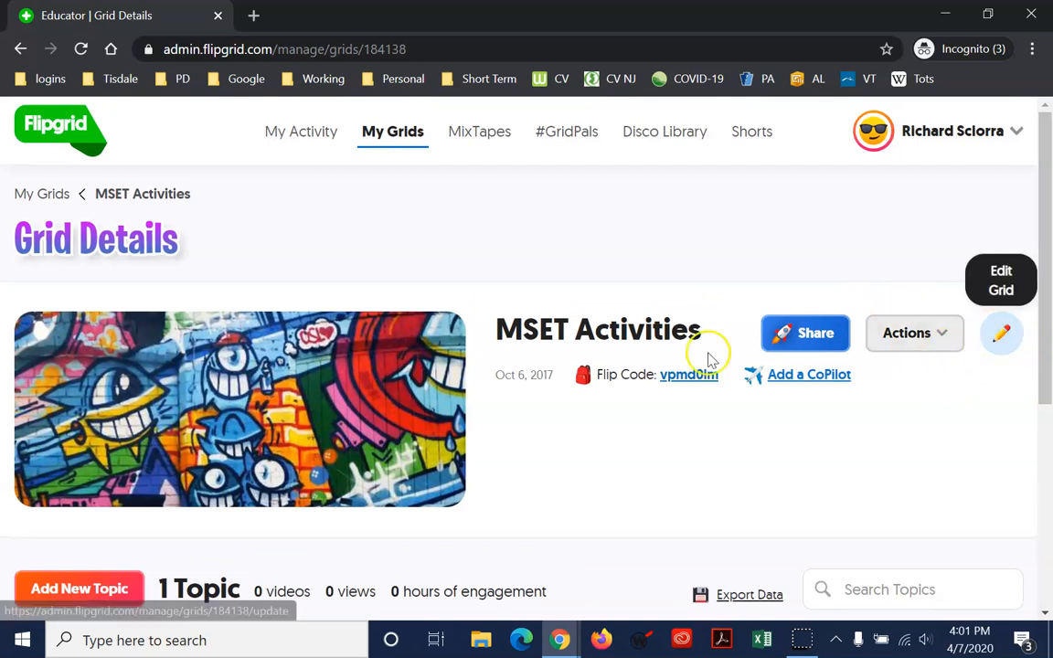
pyautogui.click(999, 332)
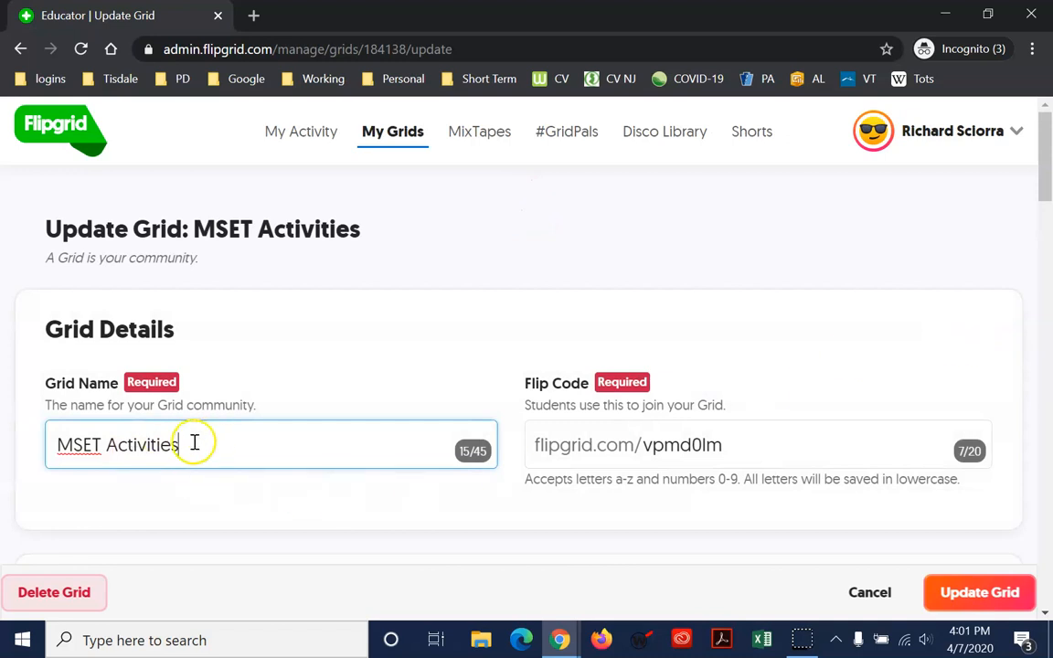
# Select the Flip Code, then review the Student ID grid type and its five students (01–05)
pyautogui.moveTo(747, 441); pyautogui.dragTo(535, 462)
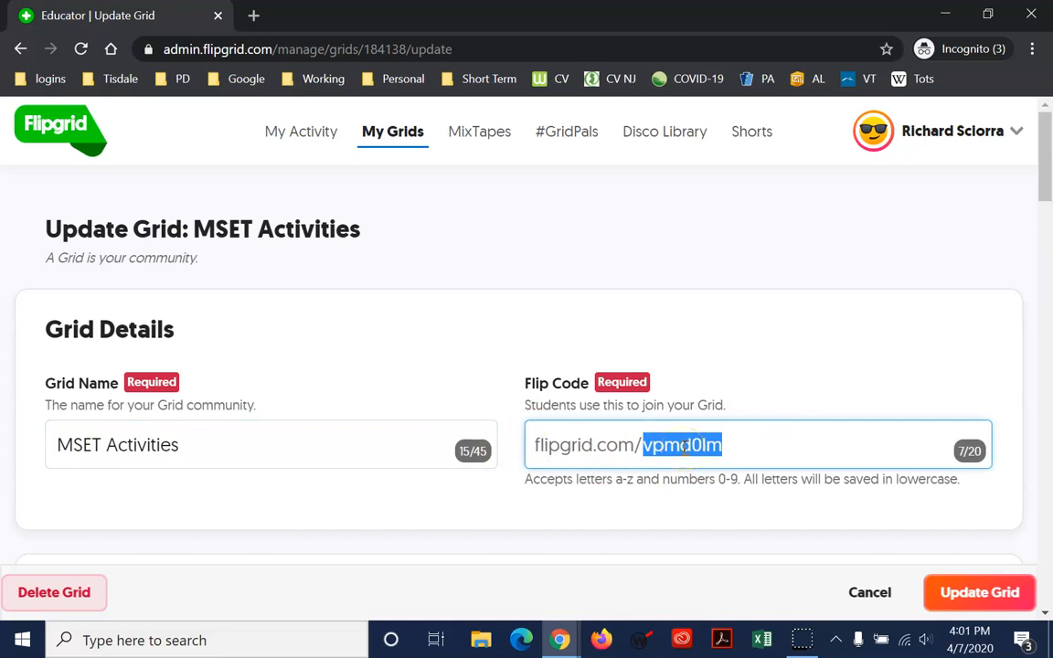
pyautogui.scroll(-5, 679, 375)
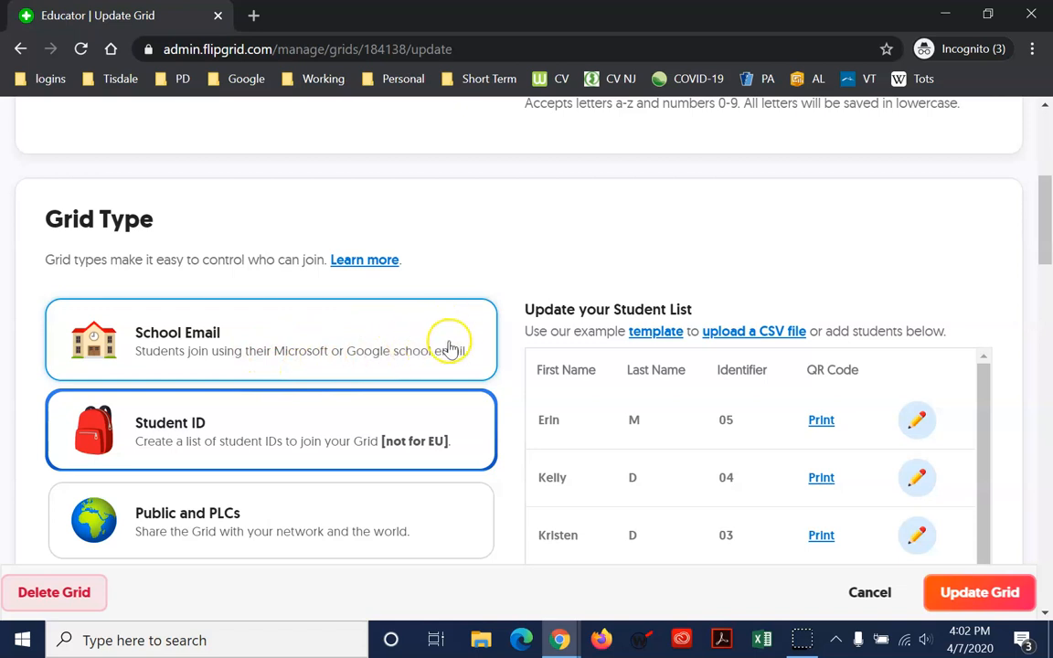
pyautogui.scroll(-1, 457, 321)
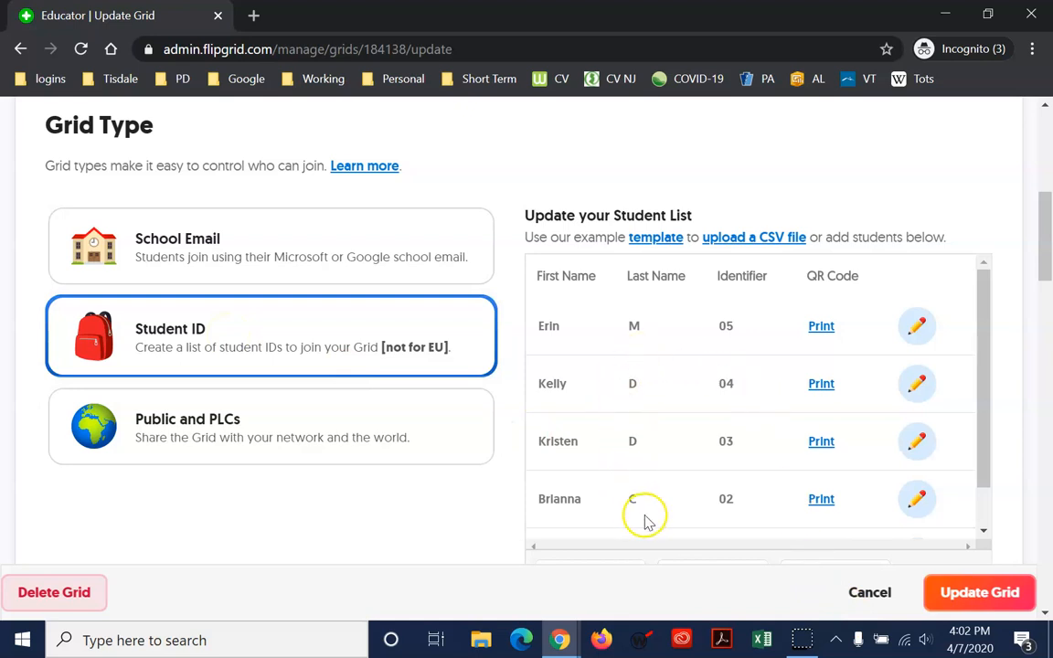
pyautogui.moveTo(982, 463); pyautogui.dragTo(996, 512)
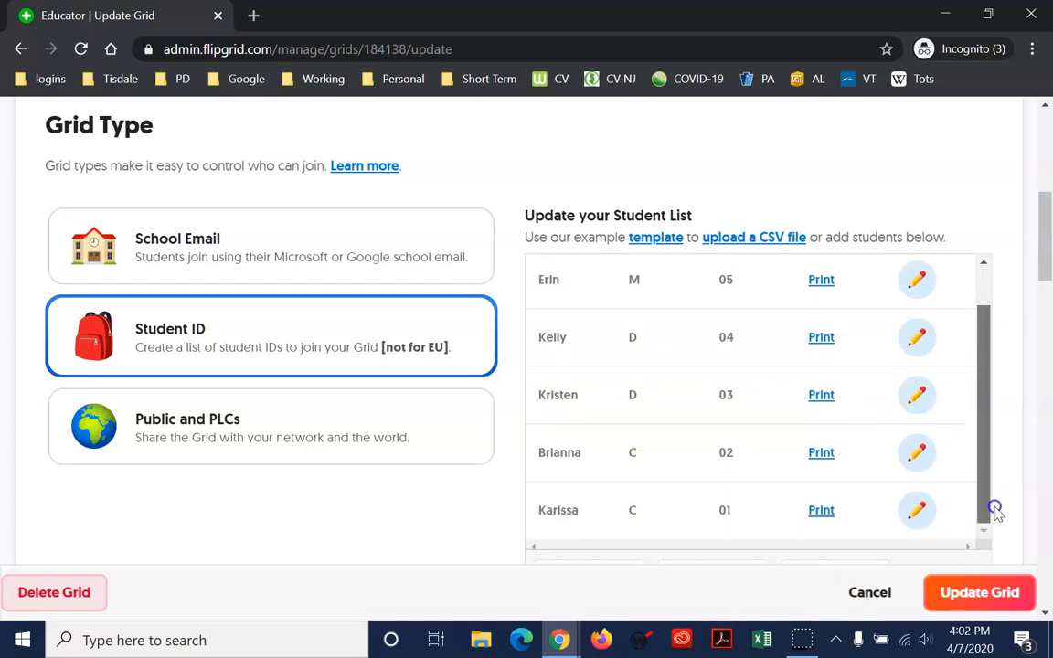
pyautogui.moveTo(1044, 265); pyautogui.dragTo(1048, 289)
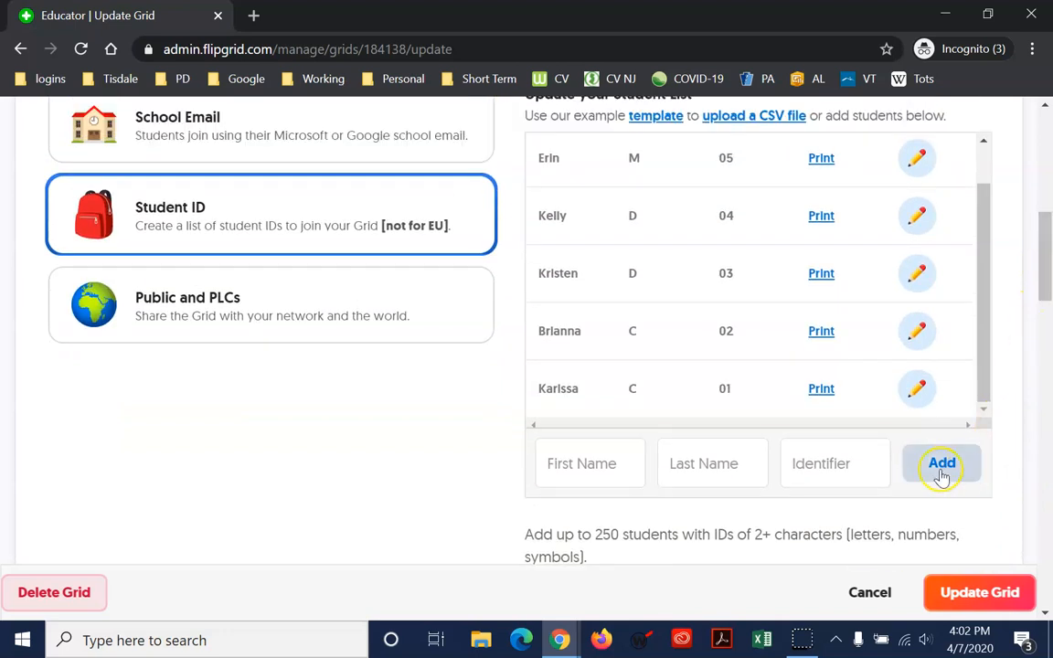
# Try the First Name, Last Name and Identifier add-student fields, leaving five students
pyautogui.click(587, 466)
pyautogui.click(694, 463)
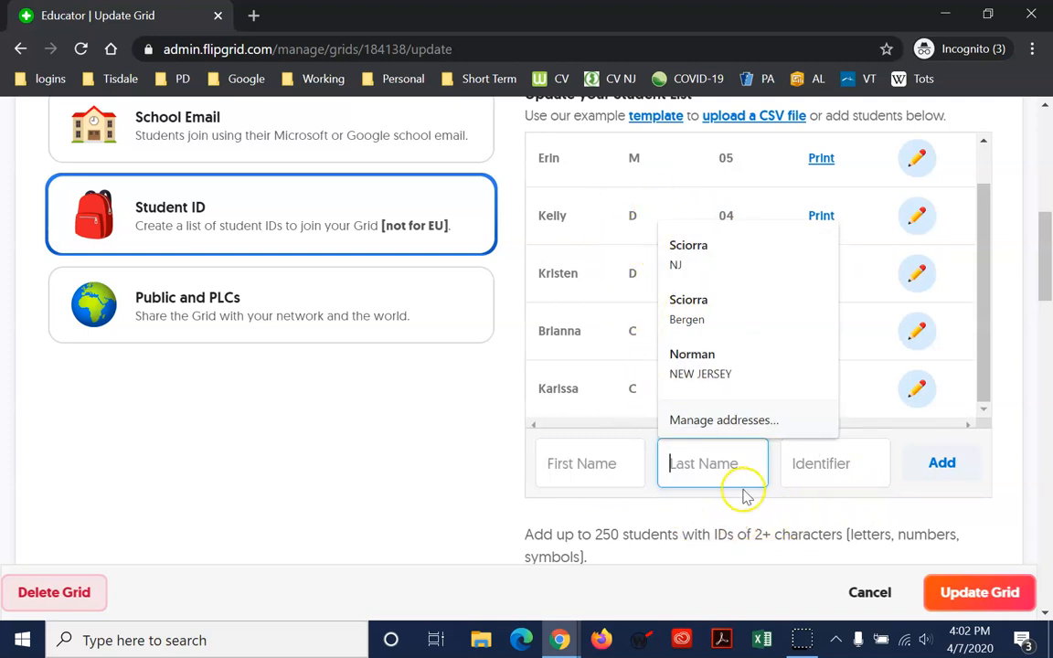
pyautogui.click(840, 463)
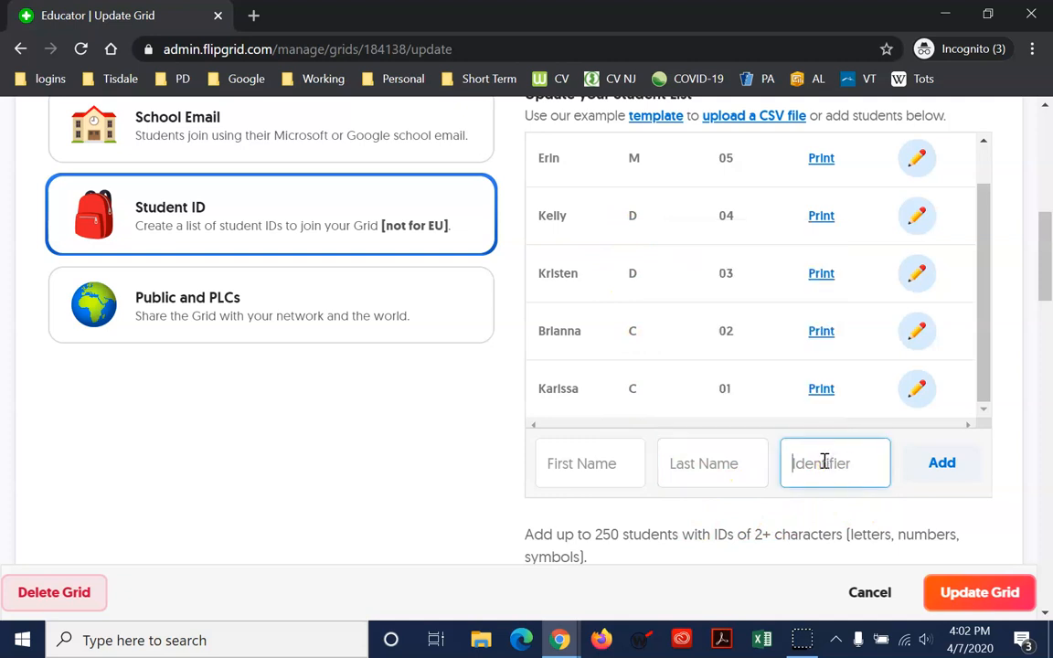
pyautogui.scroll(1, 824, 464)
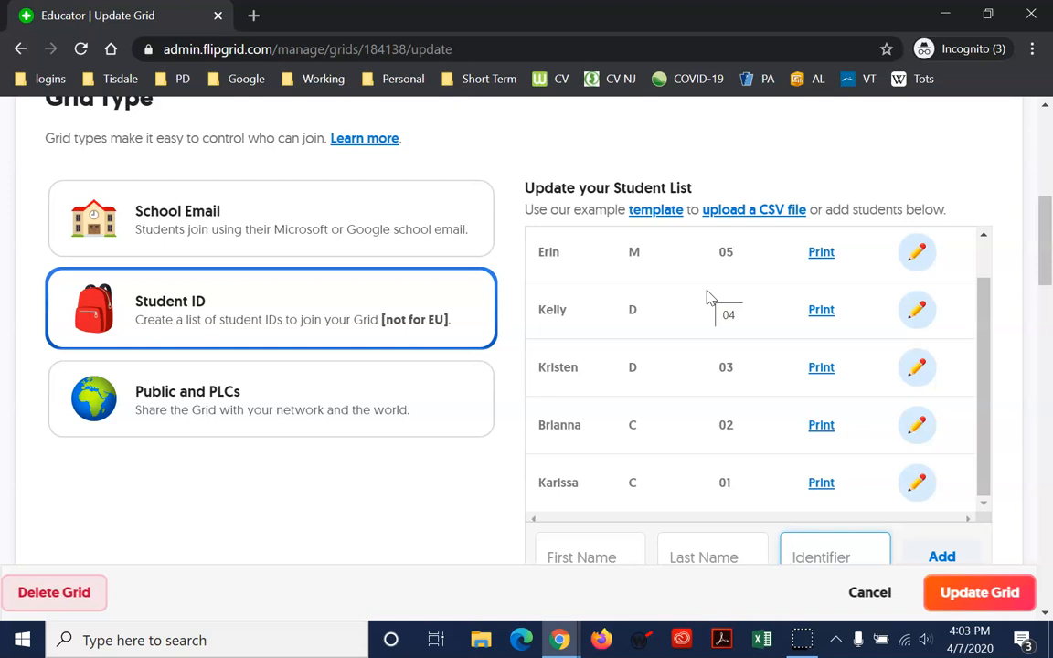
pyautogui.scroll(-1, 834, 348)
pyautogui.click(599, 474)
pyautogui.click(687, 466)
pyautogui.click(817, 466)
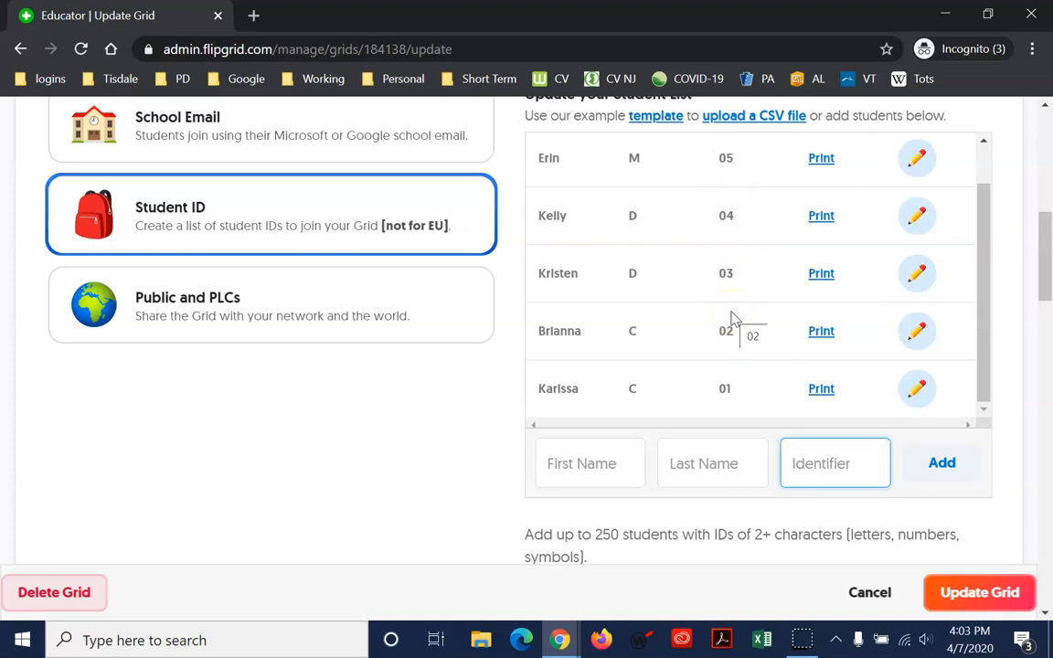
# Save the MSET Activities grid with Update Grid
pyautogui.moveTo(983, 310); pyautogui.dragTo(979, 237)
pyautogui.scroll(-1, 1015, 348)
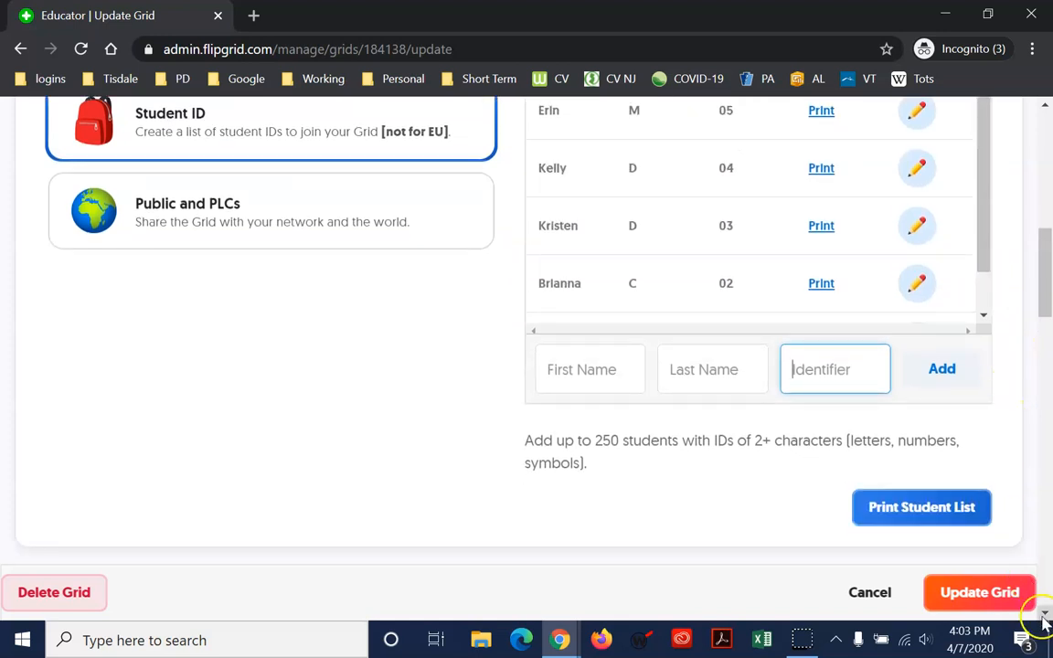
pyautogui.click(979, 592)
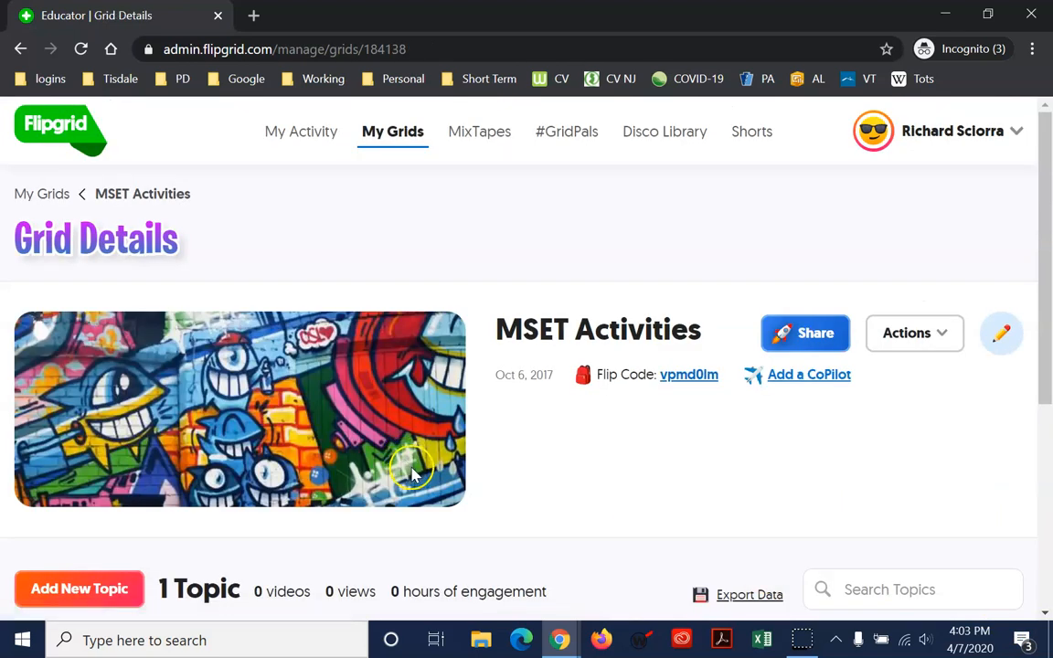
# Reopen the MSET Activities edit form and scroll down to the Features settings
pyautogui.scroll(-2, 420, 471)
pyautogui.scroll(2, 427, 469)
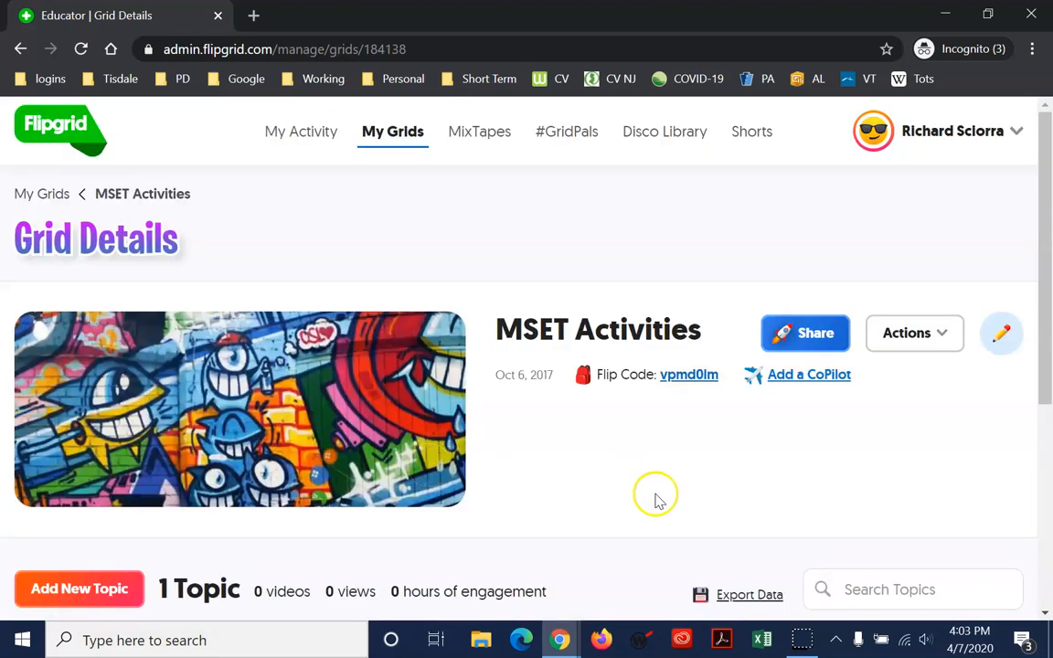
pyautogui.click(999, 338)
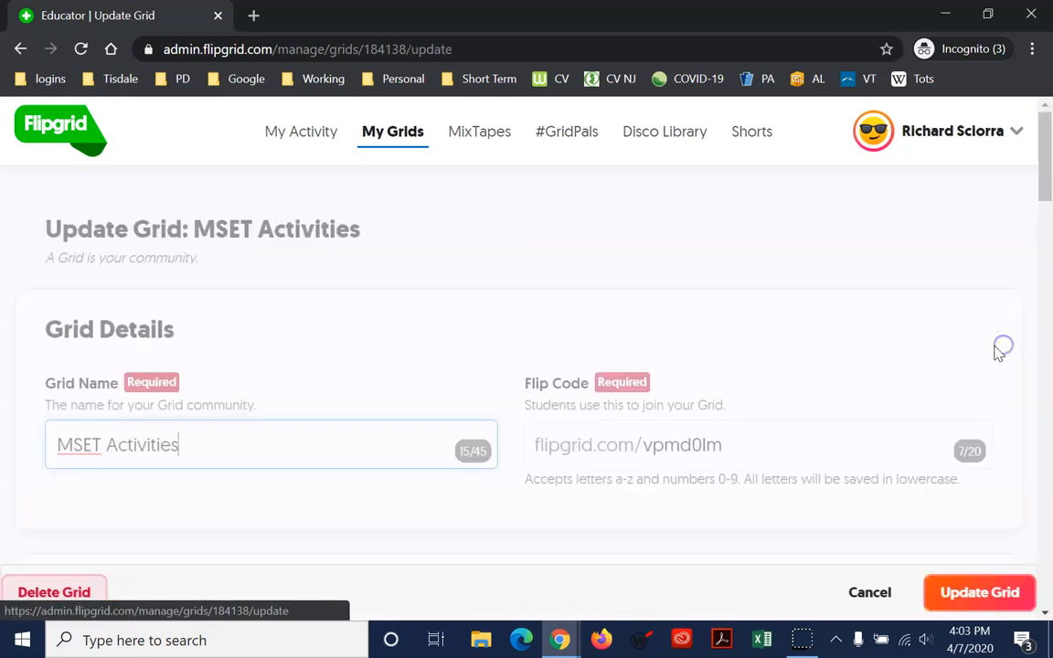
pyautogui.scroll(-3, 795, 409)
pyautogui.scroll(-10, 782, 416)
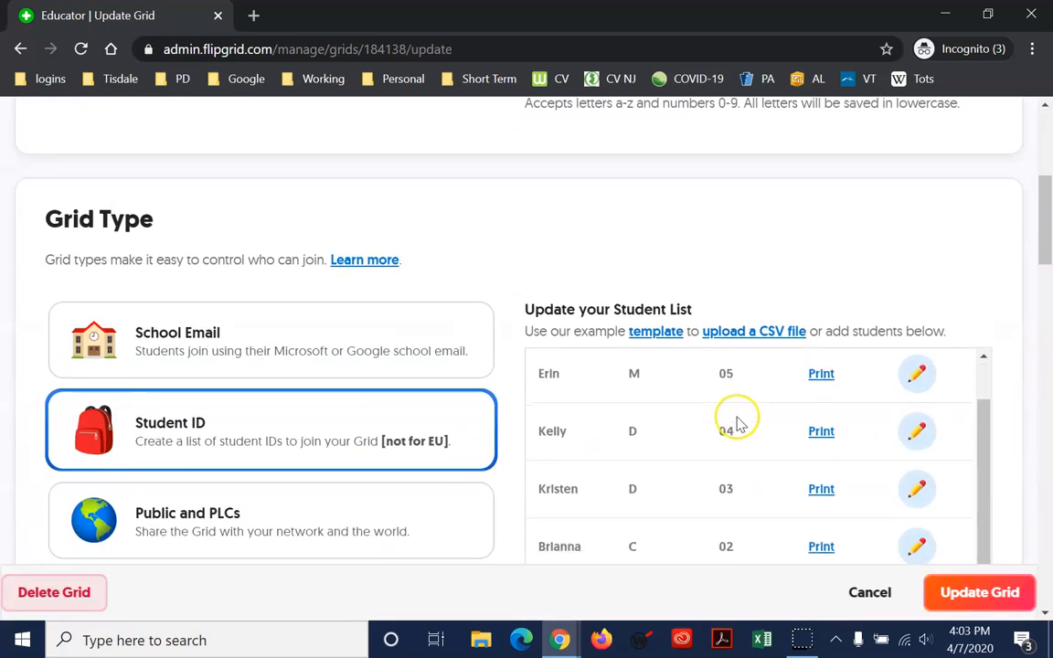
pyautogui.scroll(-3, 813, 316)
pyautogui.scroll(-1, 414, 305)
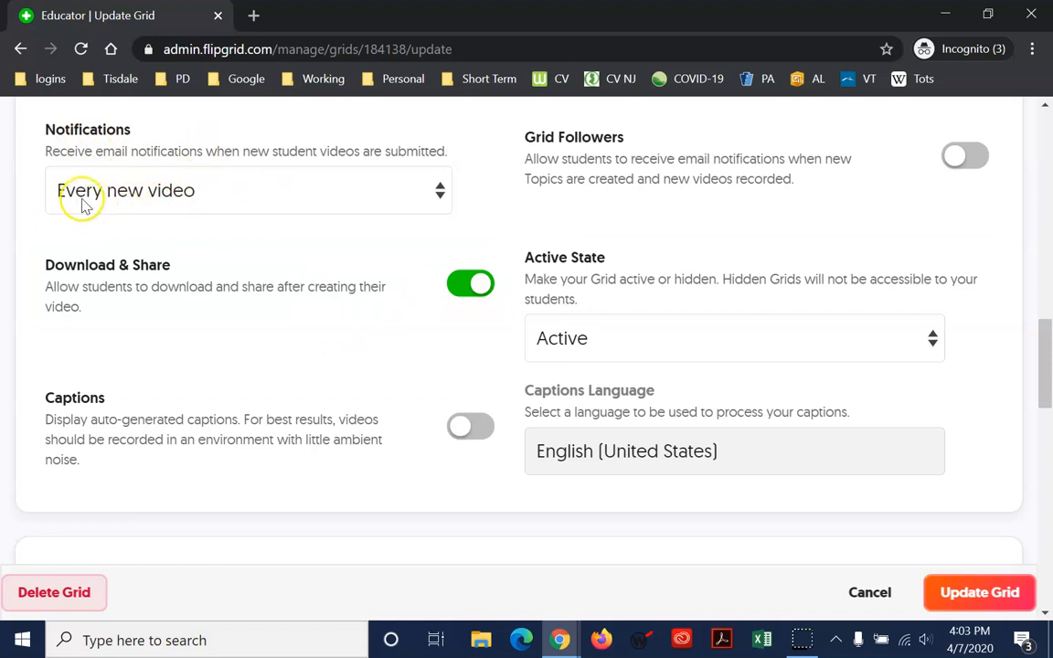
# Keep new-video email notifications at Every new video, with Download & Share on and Captions off
pyautogui.click(440, 194)
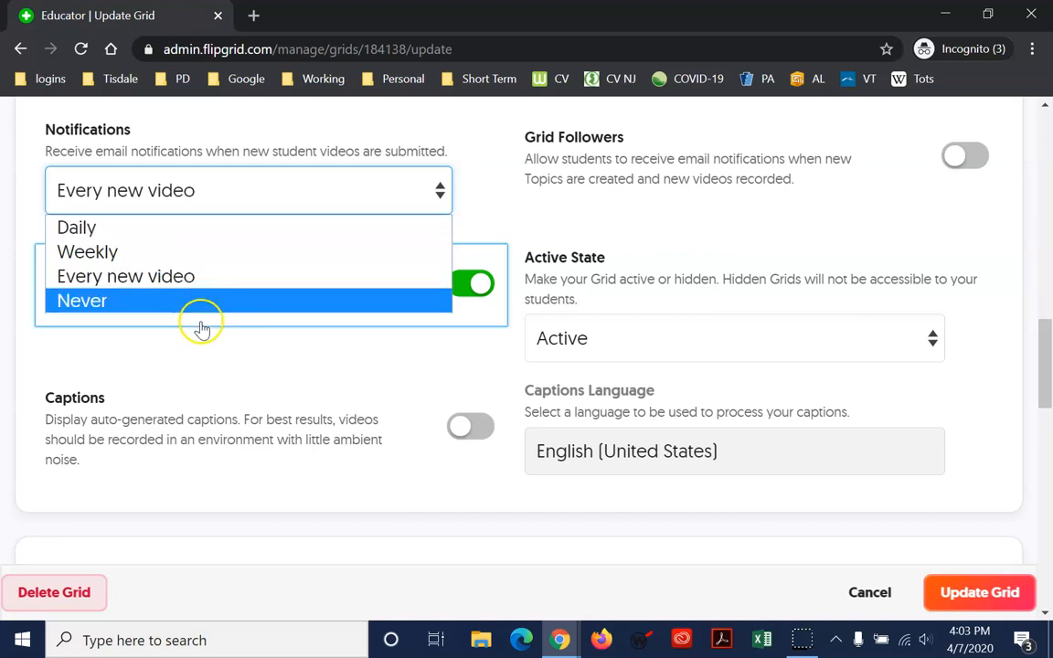
pyautogui.click(277, 345)
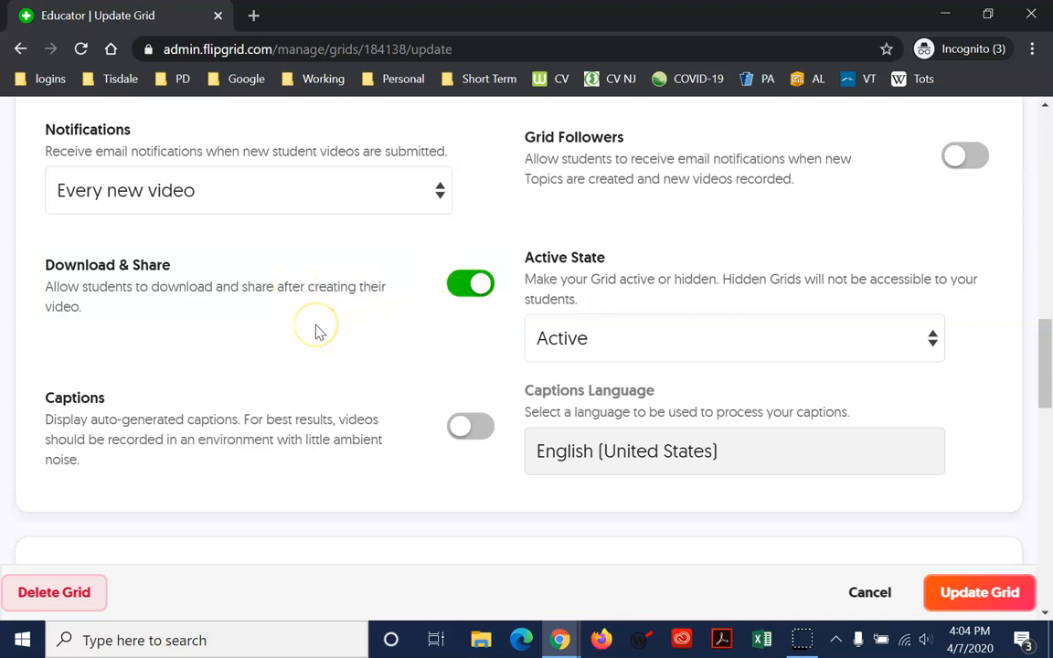
pyautogui.click(317, 332)
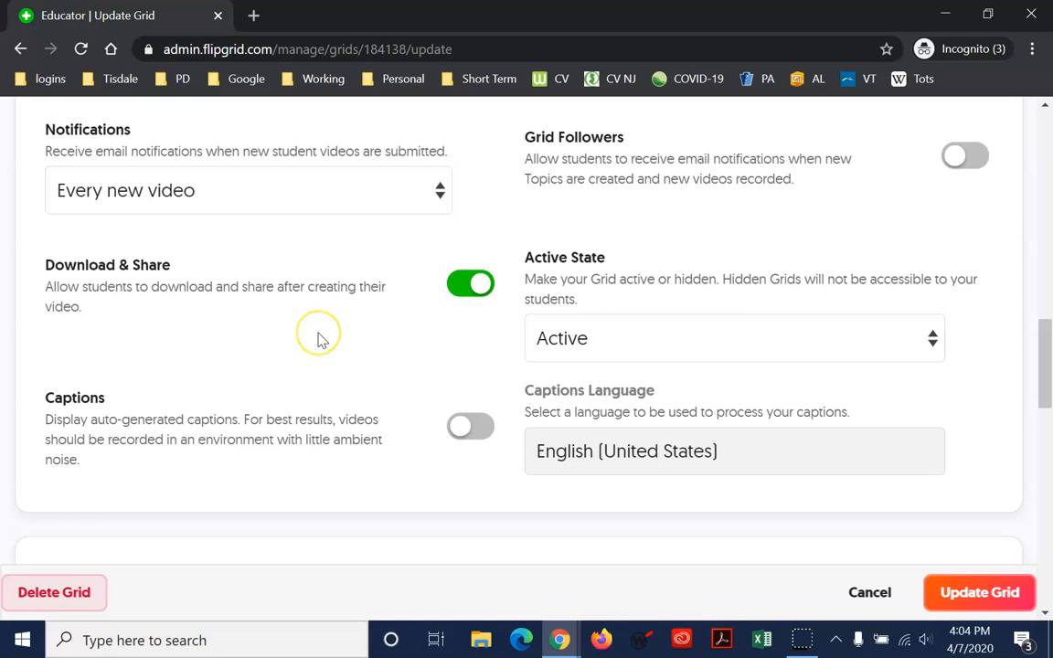
pyautogui.click(303, 326)
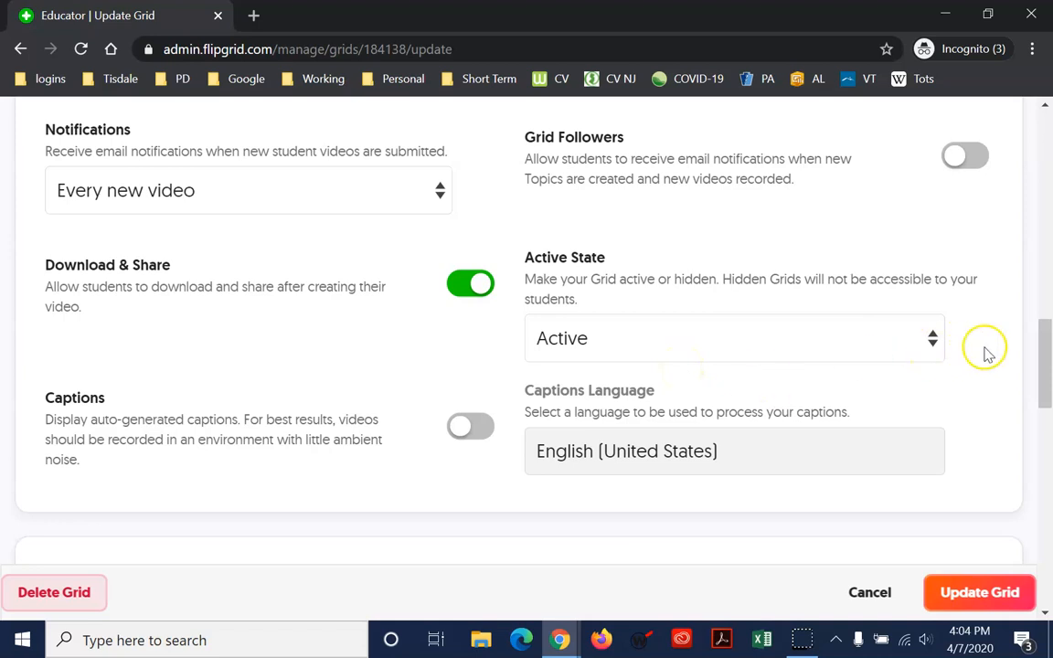
# Review the Active State options, including Hidden, and keep the grid Active
pyautogui.click(932, 347)
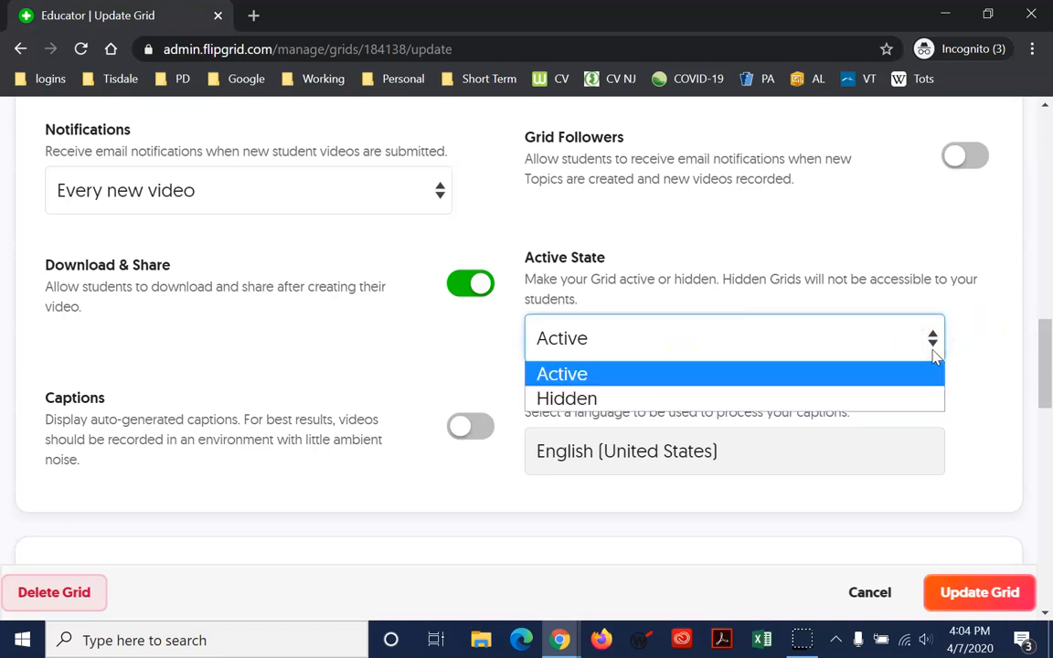
pyautogui.click(822, 399)
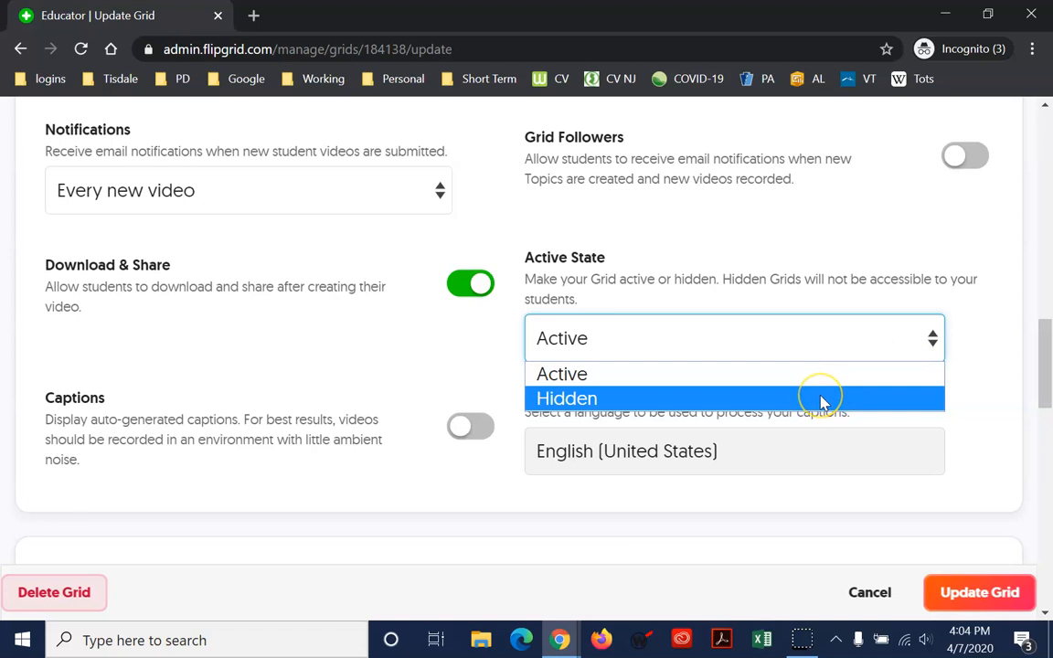
pyautogui.click(804, 275)
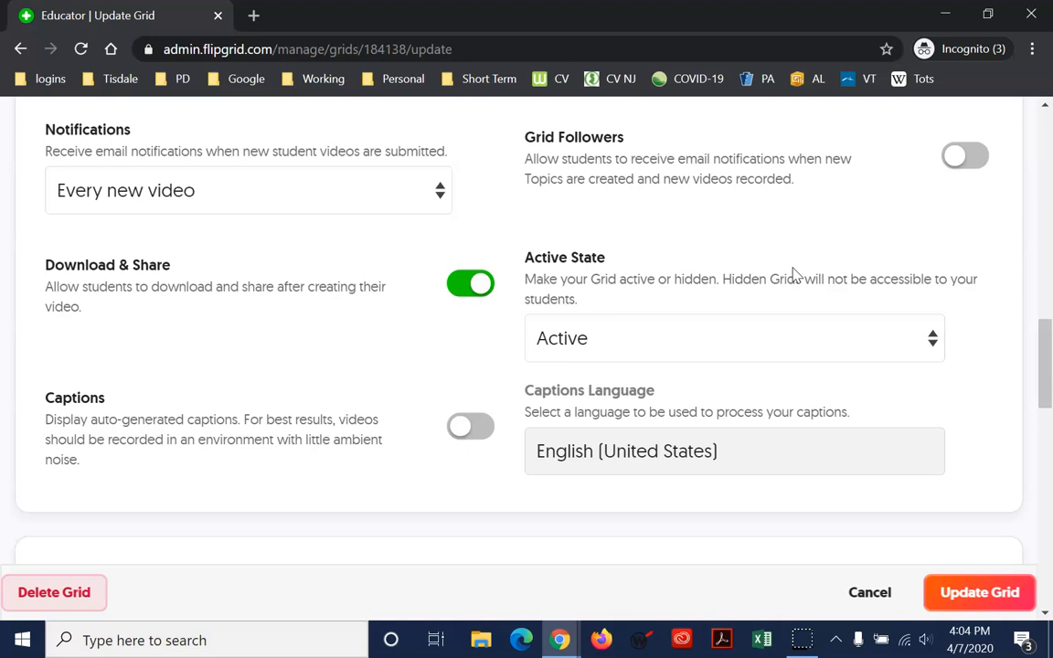
pyautogui.scroll(-1, 669, 305)
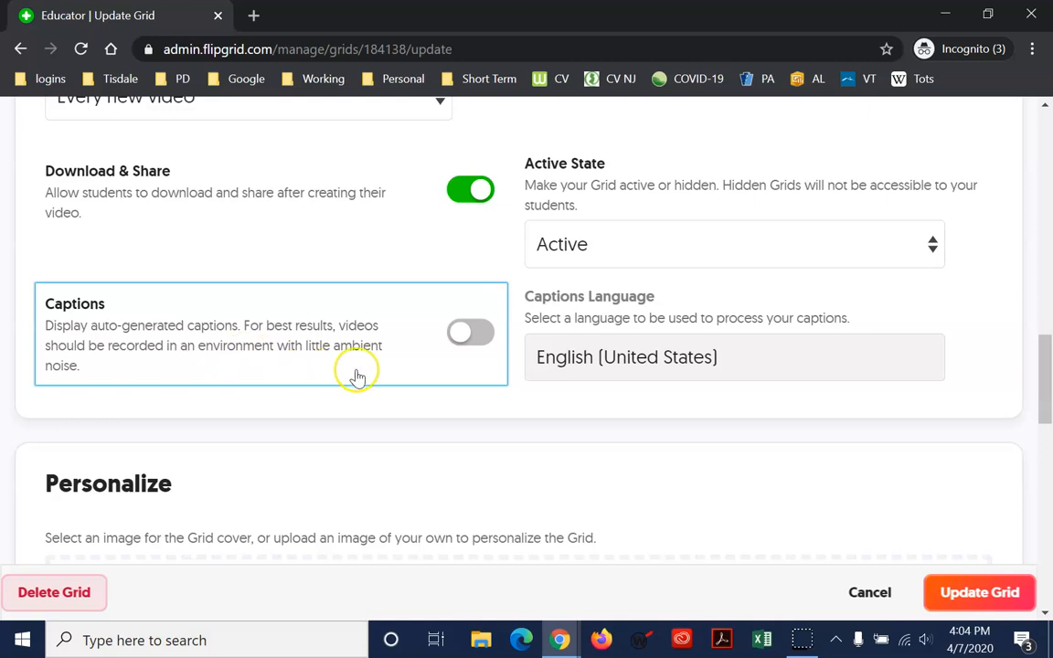
# Browse the Featured, Nature, People and Textures cover image galleries
pyautogui.scroll(-1, 415, 362)
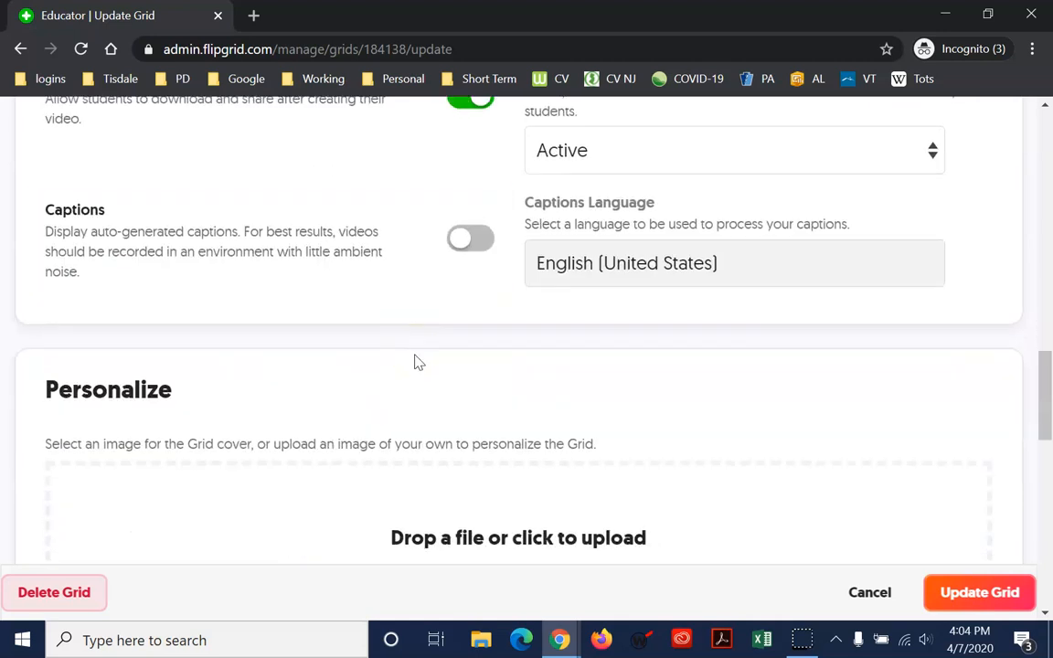
pyautogui.scroll(-6, 415, 363)
pyautogui.scroll(3, 570, 334)
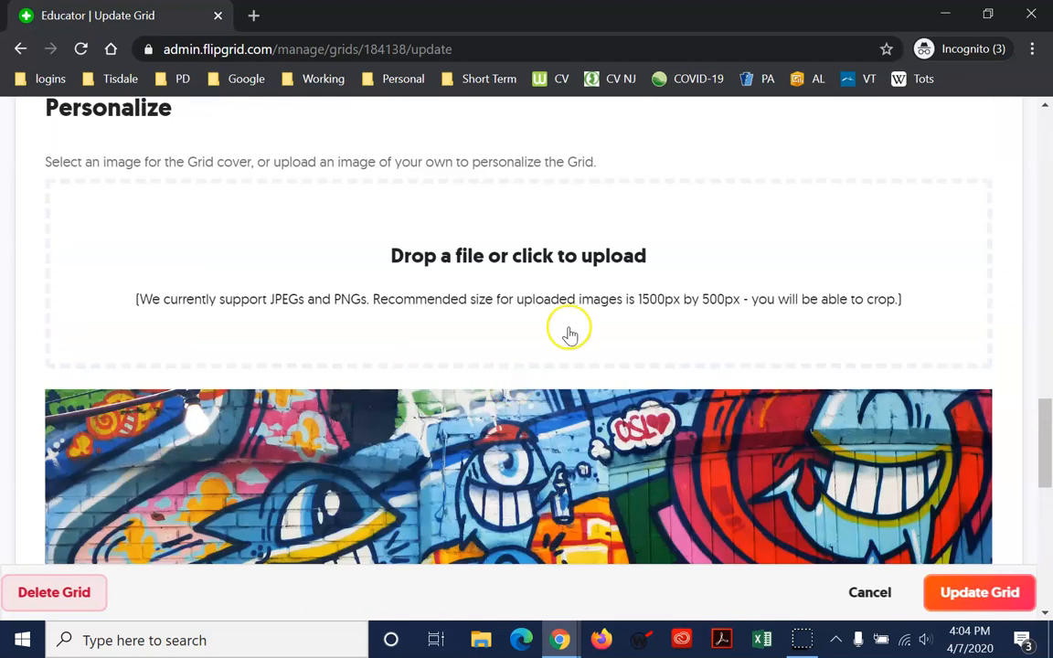
pyautogui.scroll(-2, 592, 317)
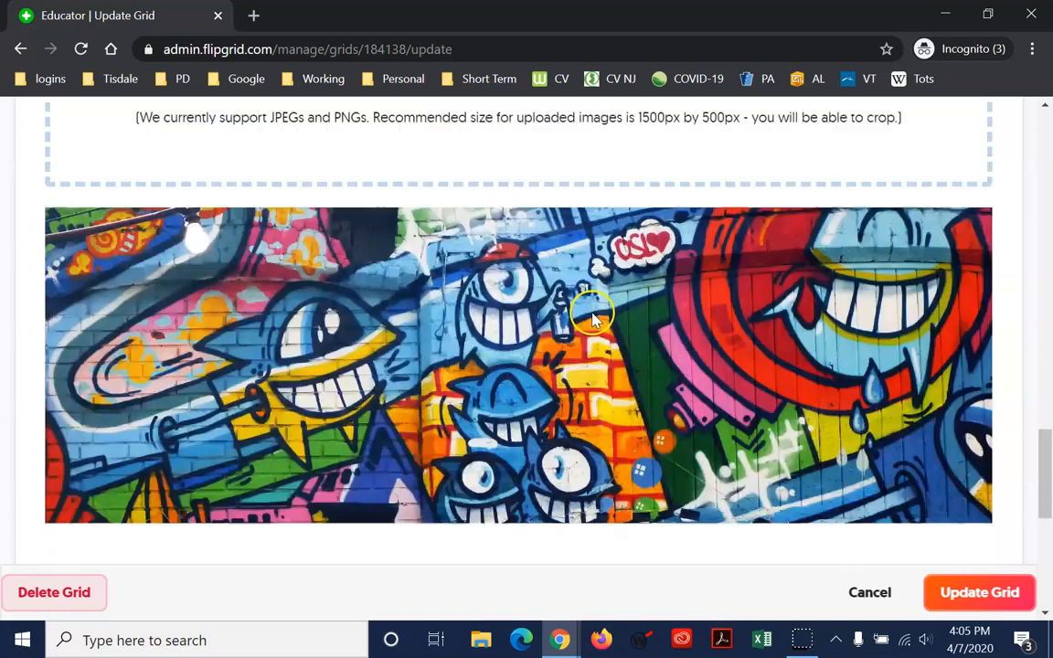
pyautogui.scroll(-4, 599, 324)
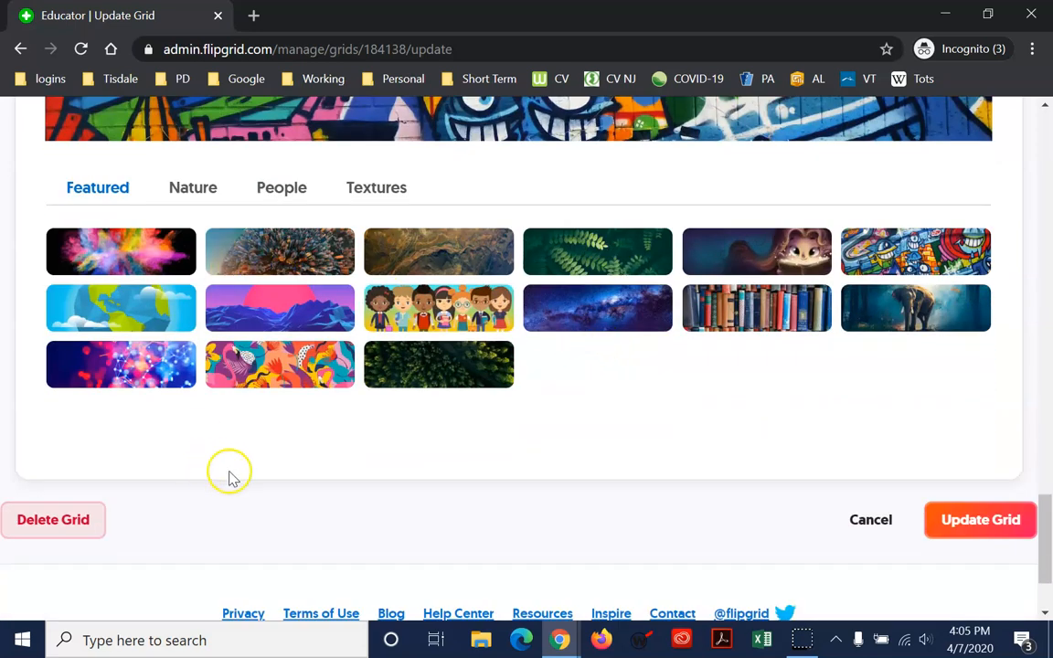
pyautogui.scroll(2, 479, 457)
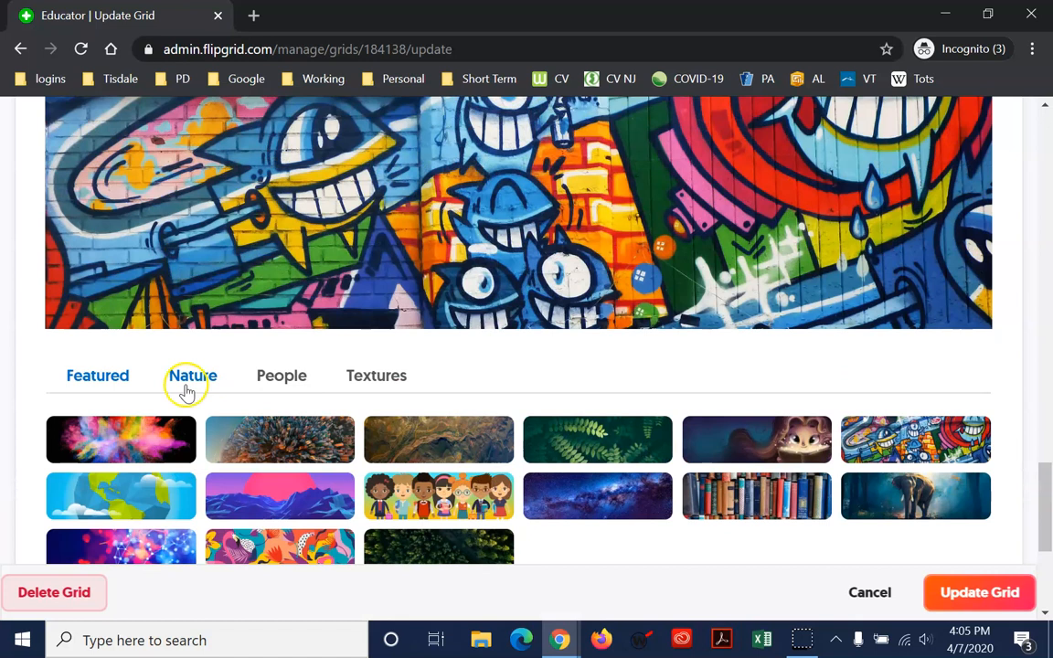
pyautogui.scroll(-1, 517, 498)
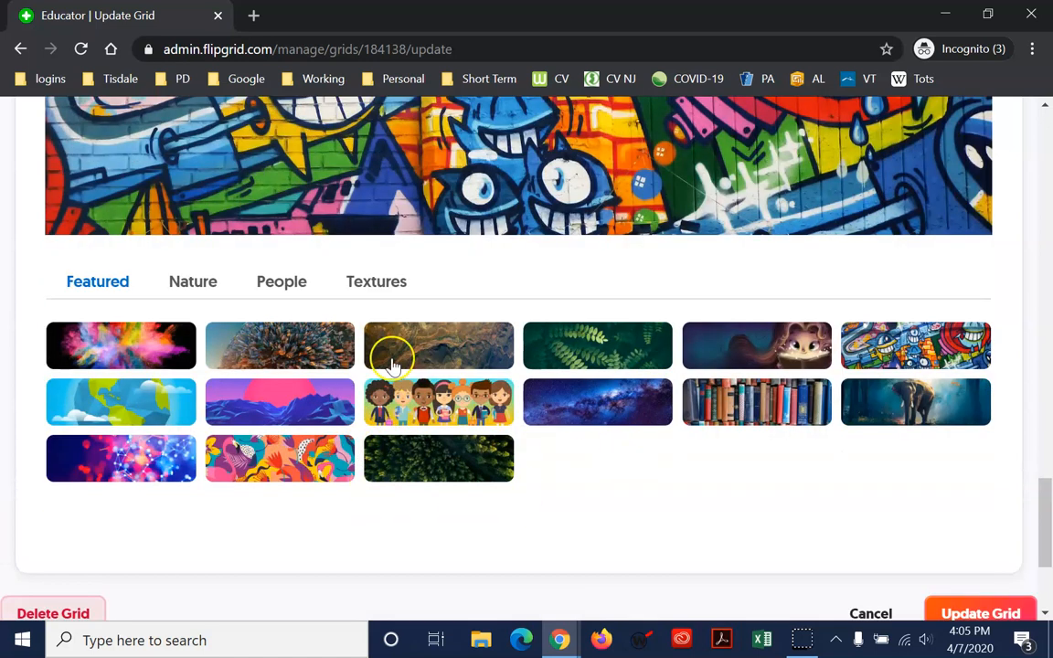
pyautogui.click(195, 287)
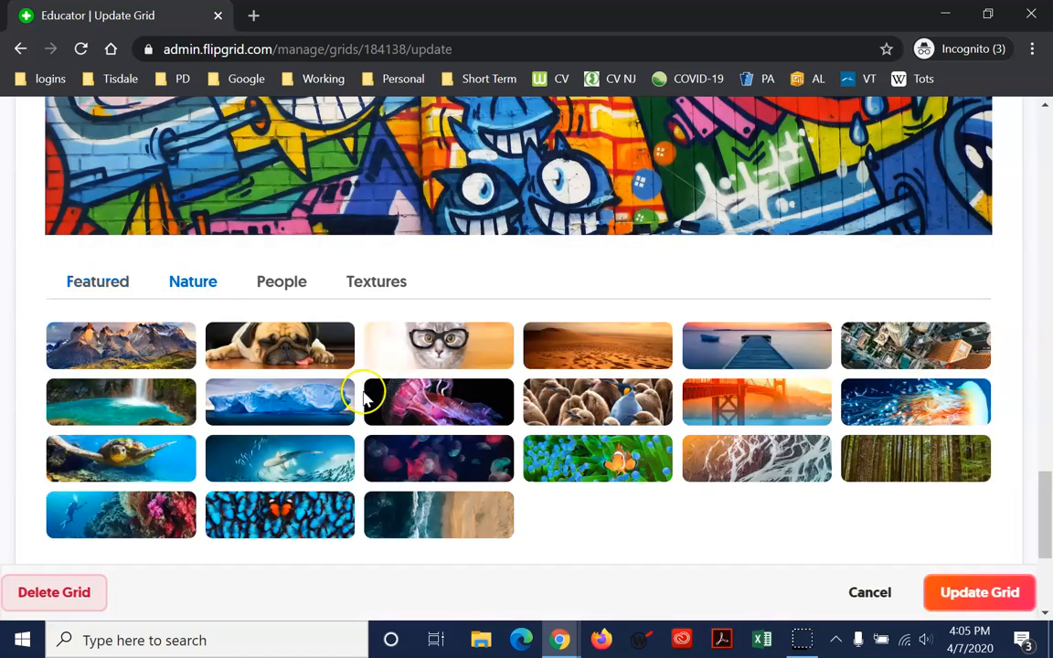
pyautogui.scroll(-1, 363, 398)
pyautogui.click(290, 190)
pyautogui.click(384, 192)
pyautogui.scroll(5, 477, 277)
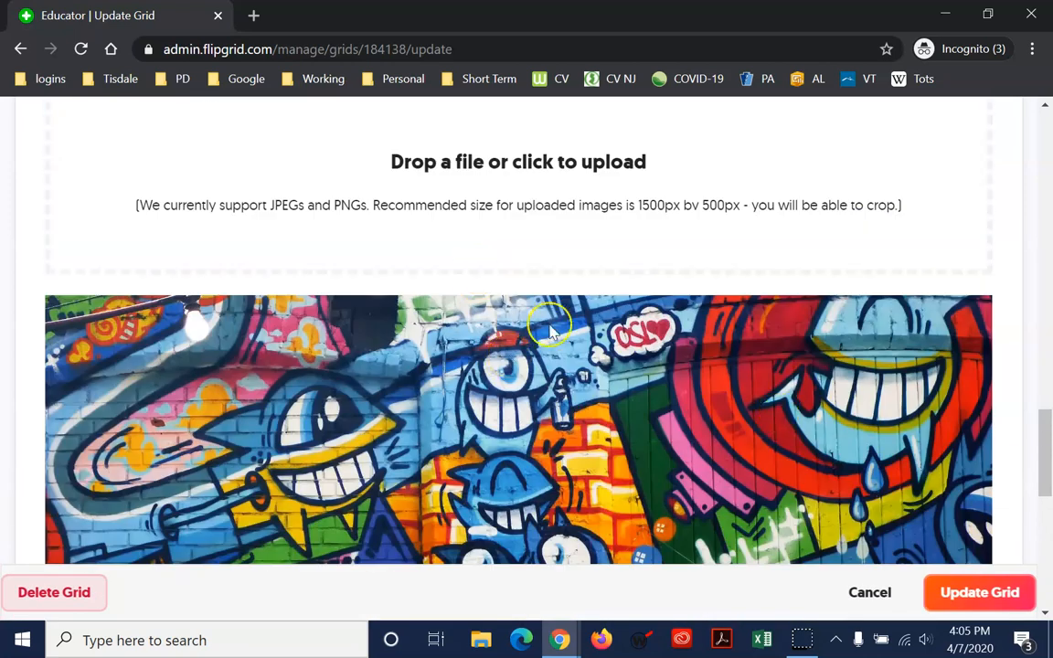
pyautogui.scroll(-3, 551, 340)
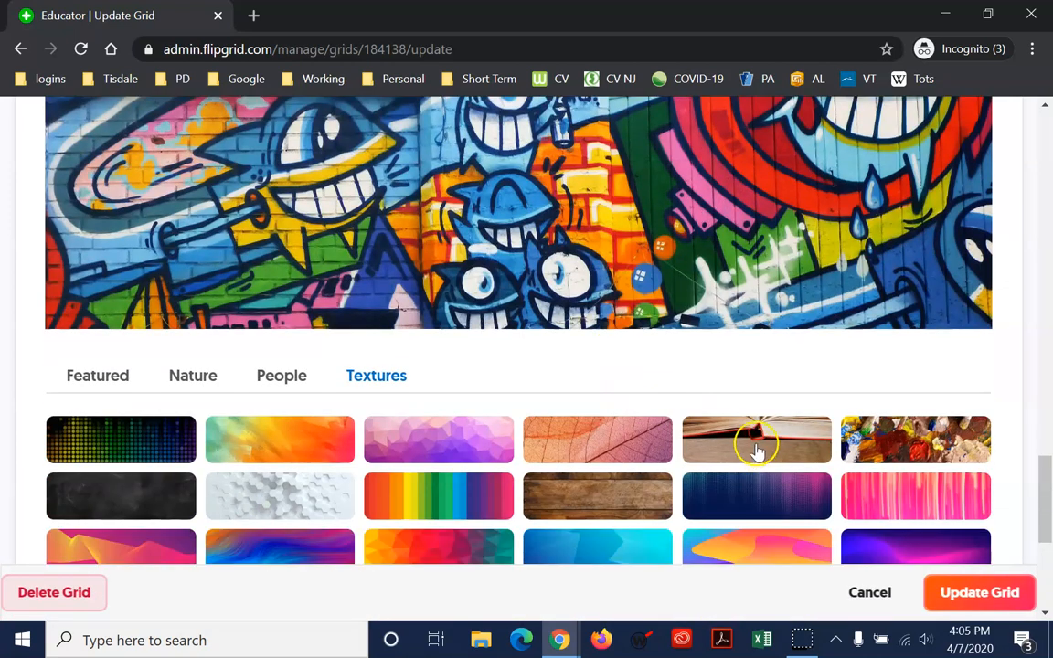
# Make the open red-edged book texture the grid's cover image
pyautogui.click(757, 437)
pyautogui.scroll(4, 553, 228)
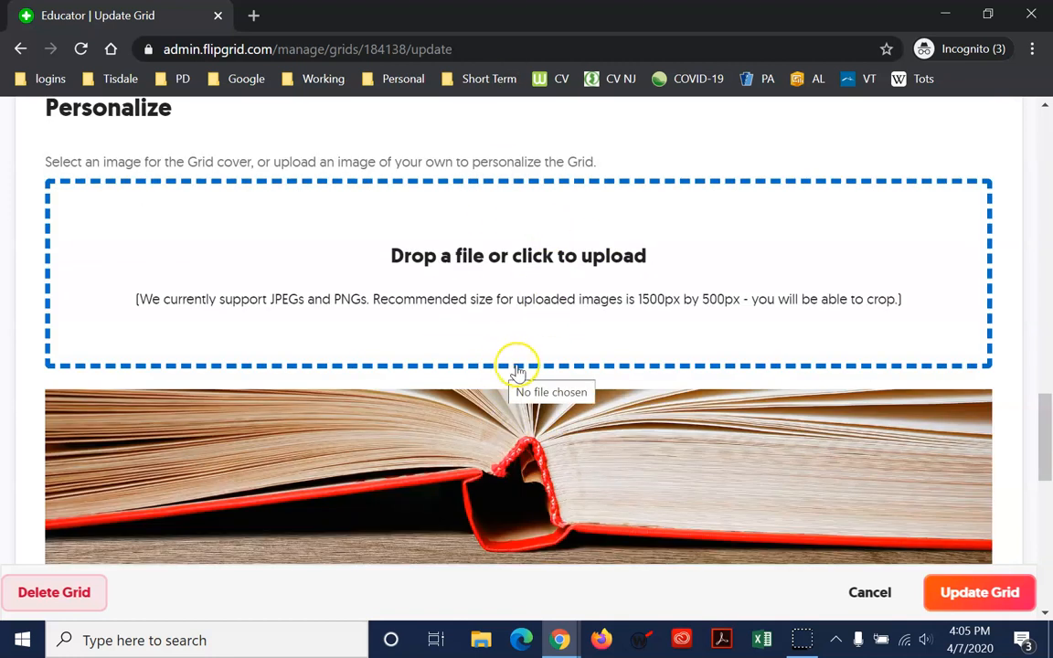
pyautogui.scroll(-5, 516, 372)
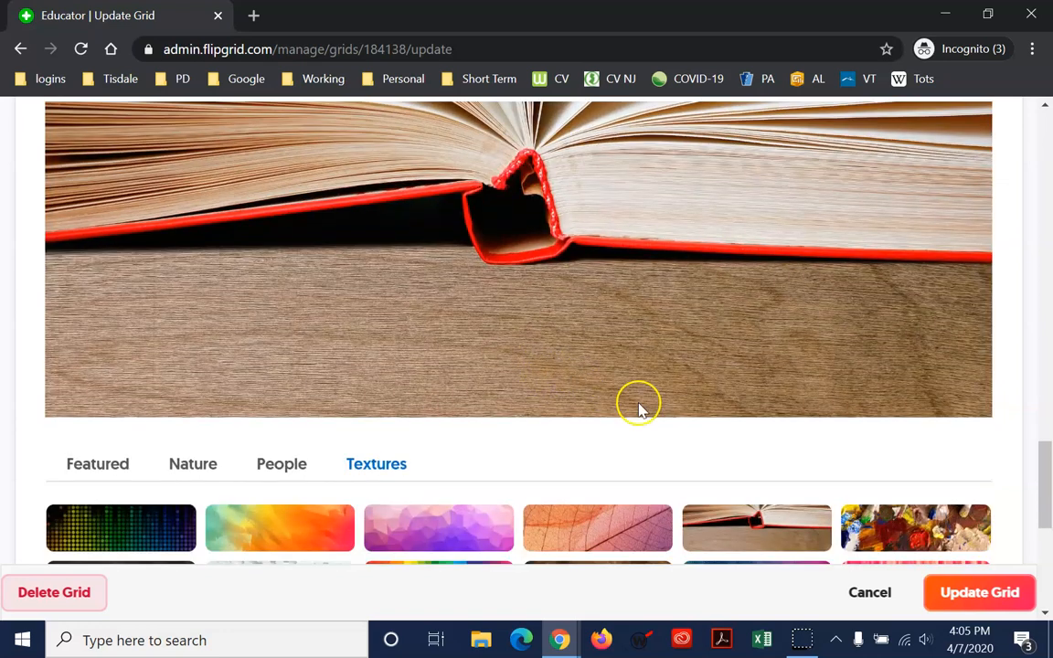
pyautogui.scroll(-1, 895, 457)
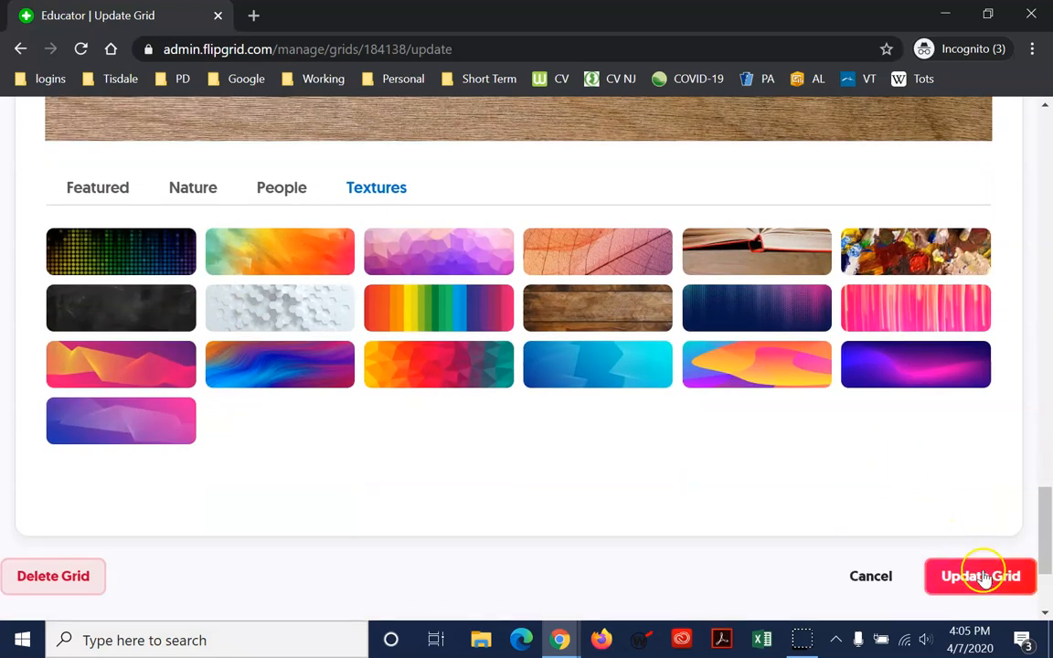
# Return to grid details, open Book Share for editing and keep Recording Time at 2 minutes
pyautogui.click(866, 577)
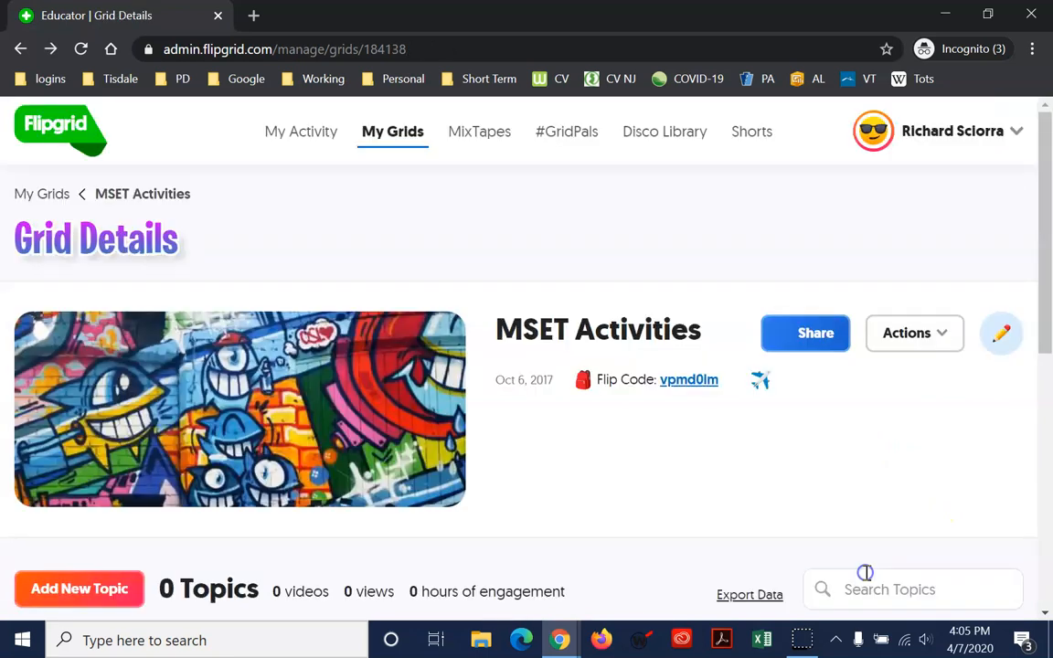
pyautogui.scroll(-2, 704, 467)
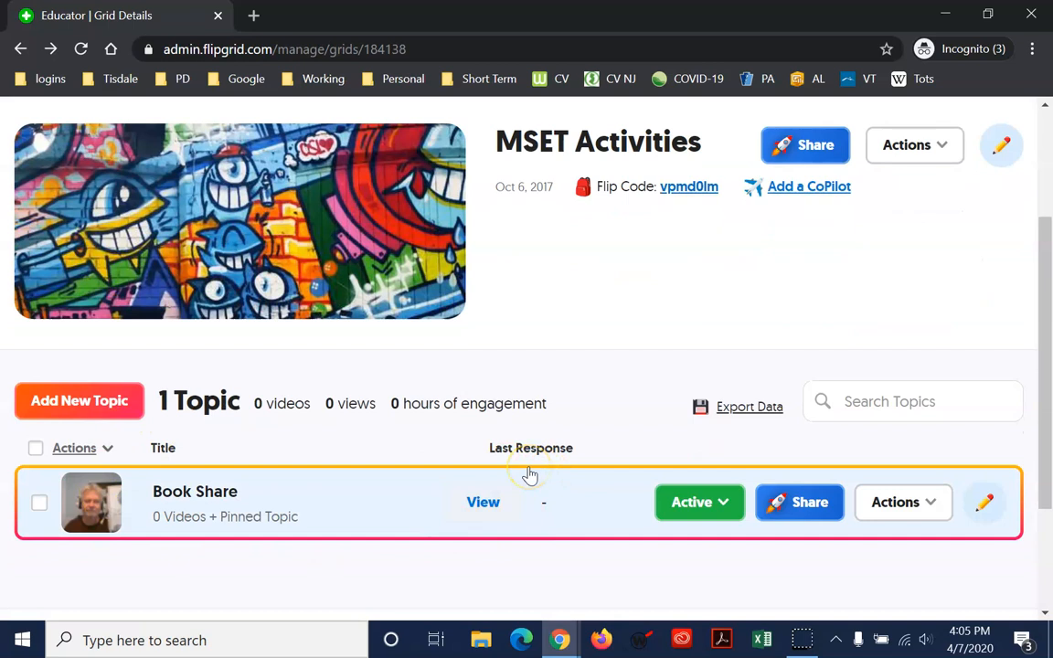
pyautogui.click(984, 501)
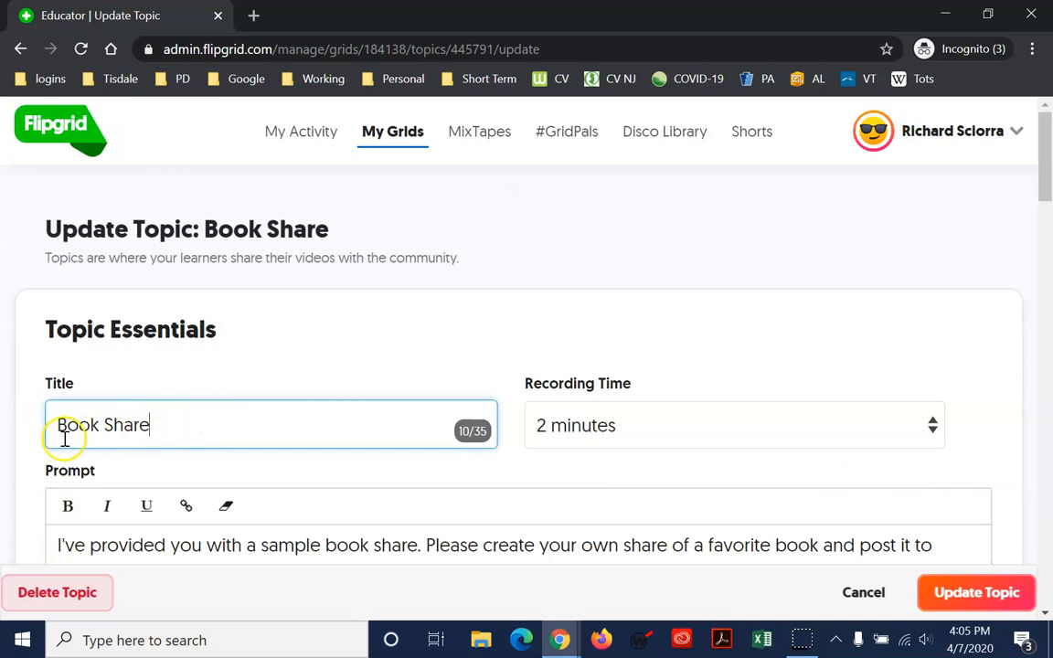
pyautogui.click(932, 433)
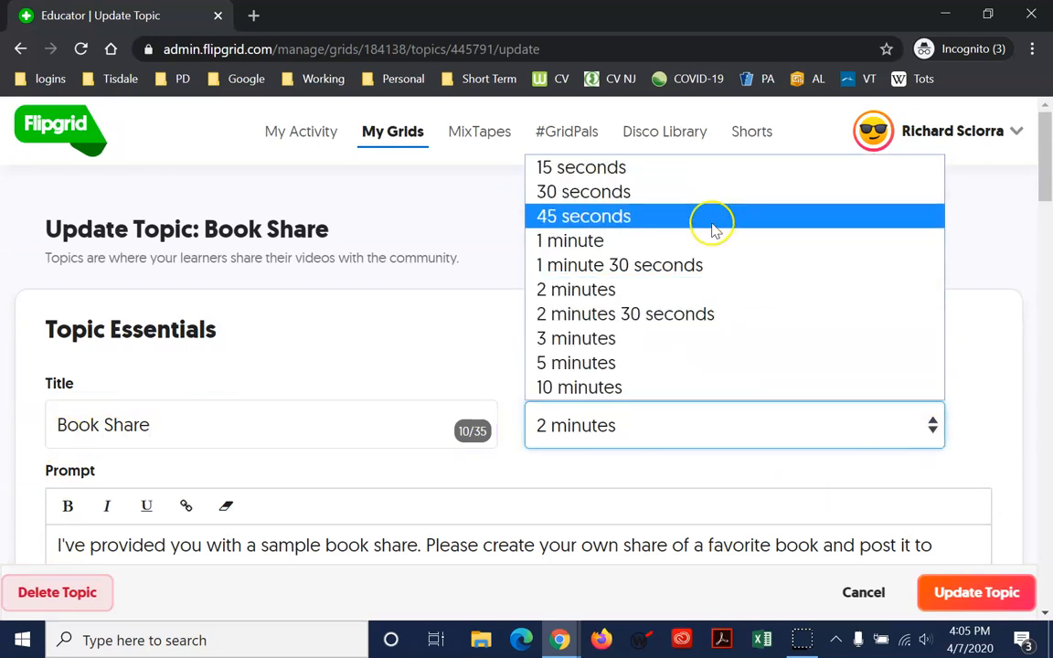
pyautogui.click(691, 291)
# Review the Book Share prompt paragraph and scroll through the rest of the topic settings
pyautogui.scroll(-2, 781, 356)
pyautogui.scroll(-1, 793, 365)
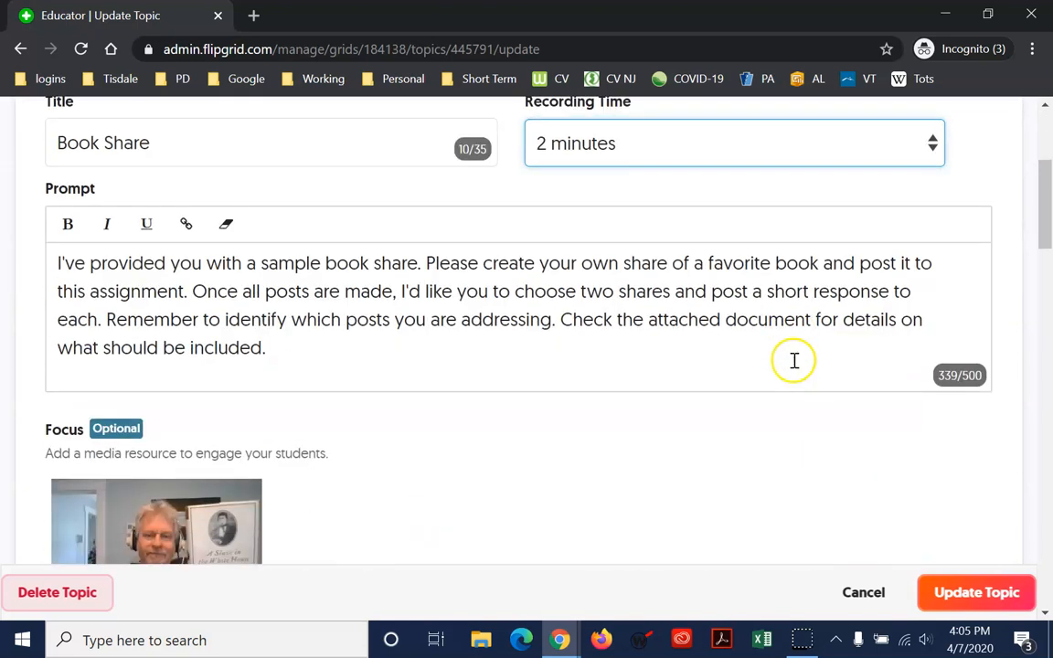
pyautogui.moveTo(64, 263); pyautogui.dragTo(312, 365)
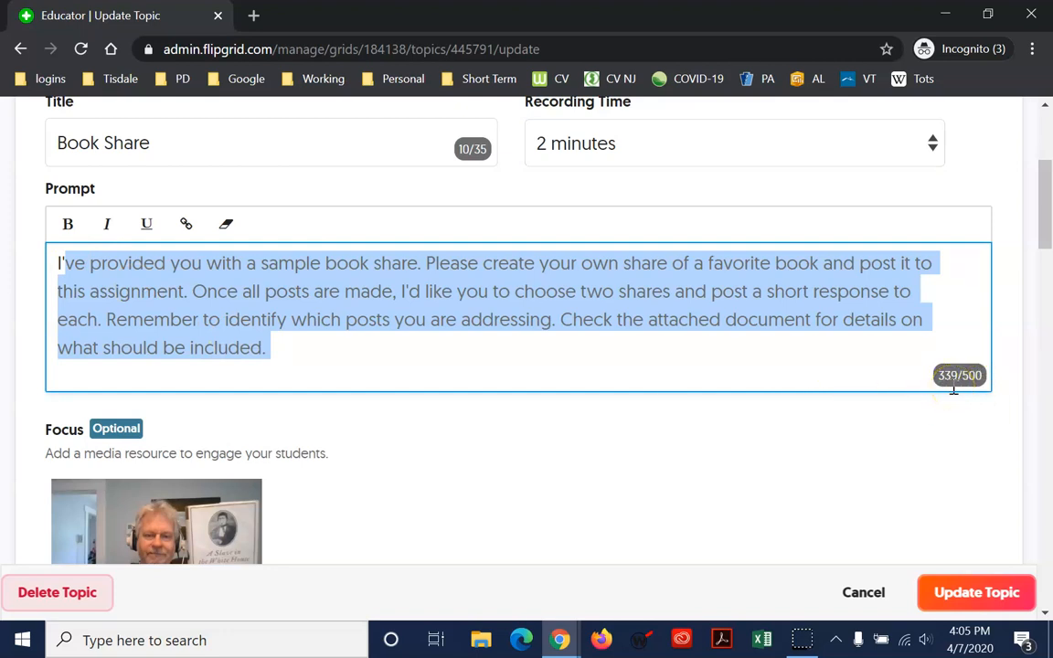
pyautogui.click(535, 326)
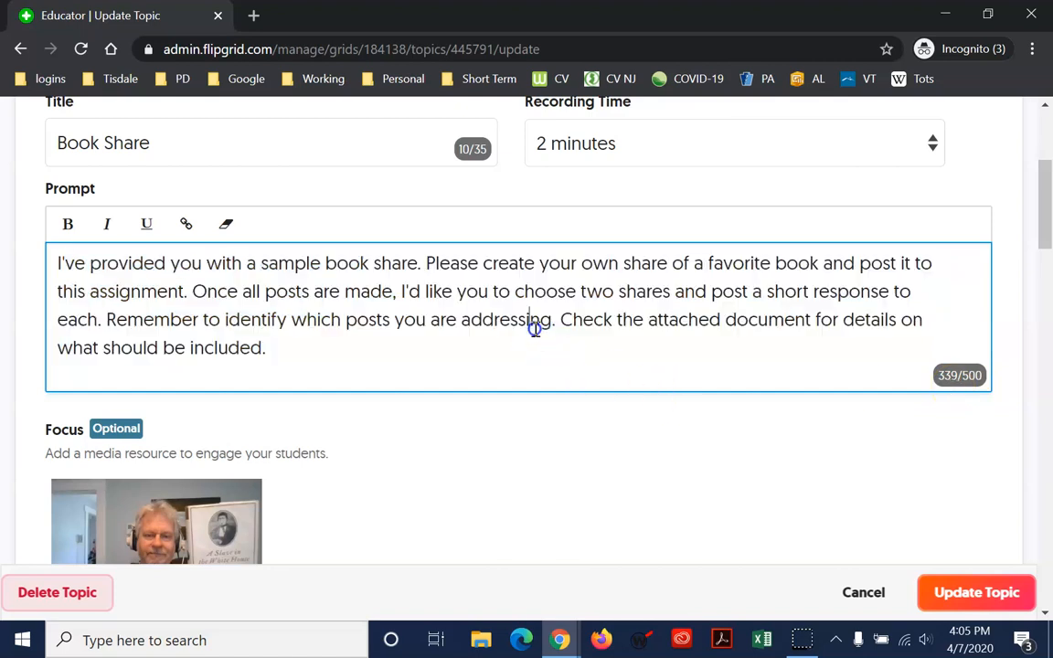
pyautogui.scroll(-2, 535, 329)
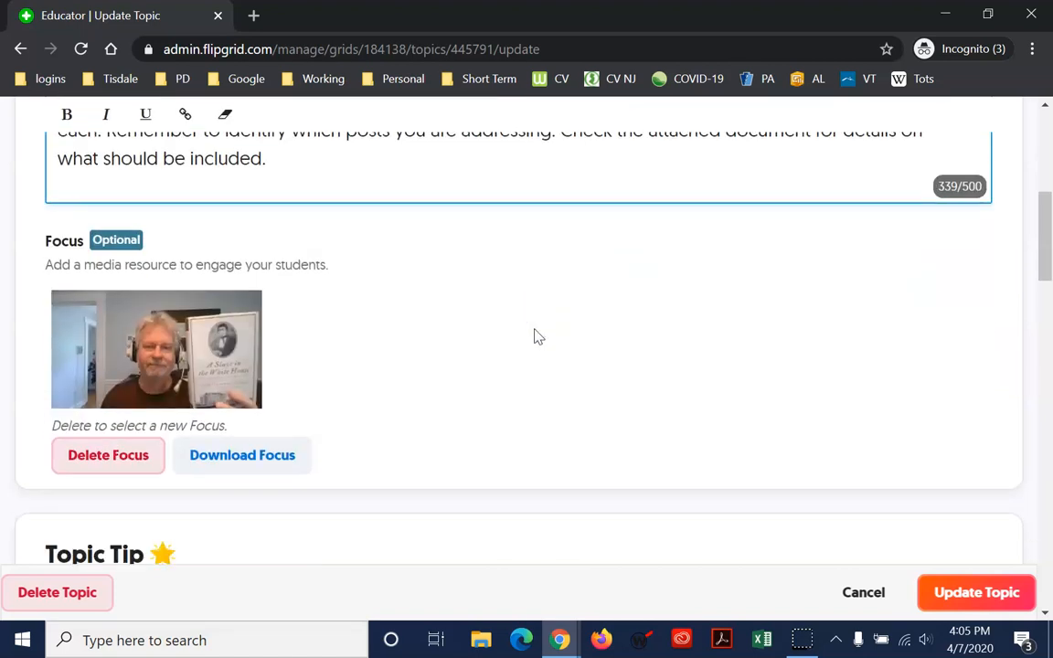
pyautogui.scroll(-2, 537, 336)
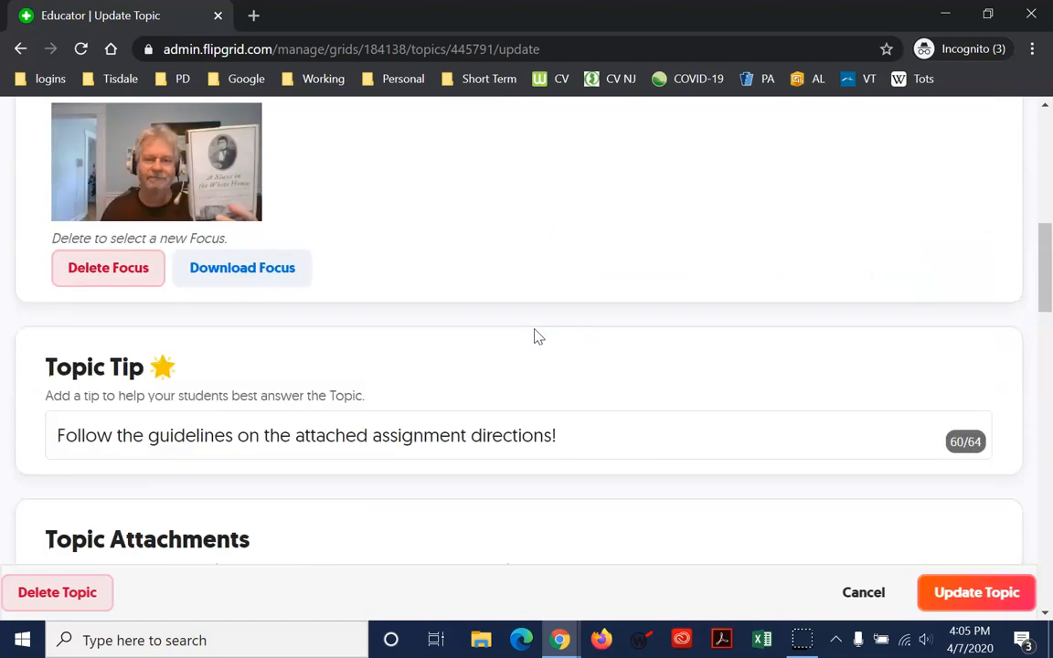
pyautogui.scroll(-2, 537, 337)
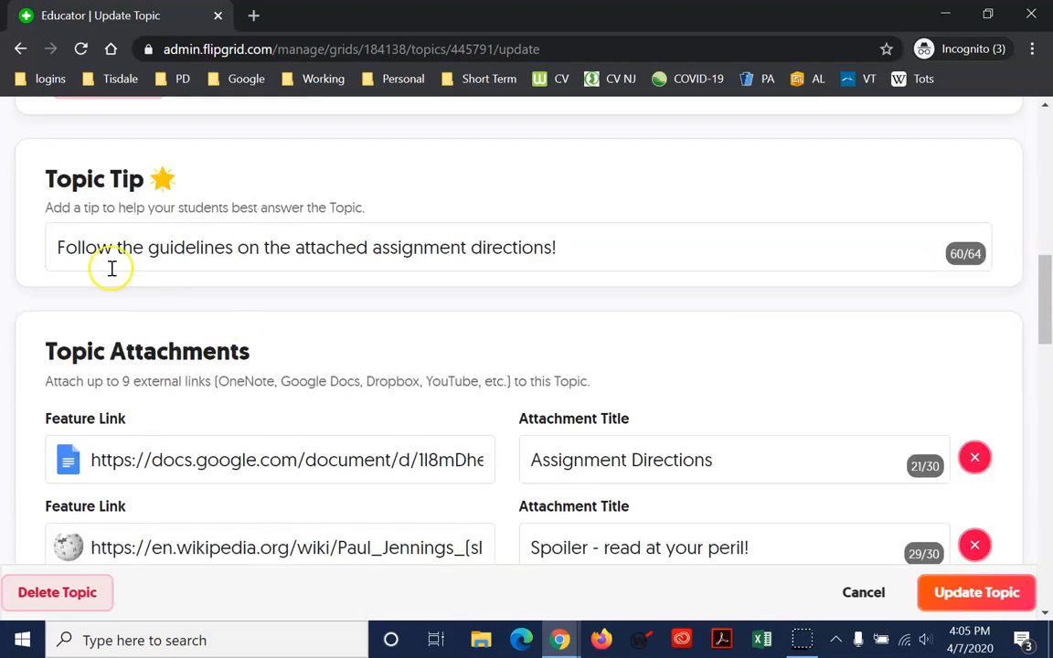
pyautogui.click(967, 254)
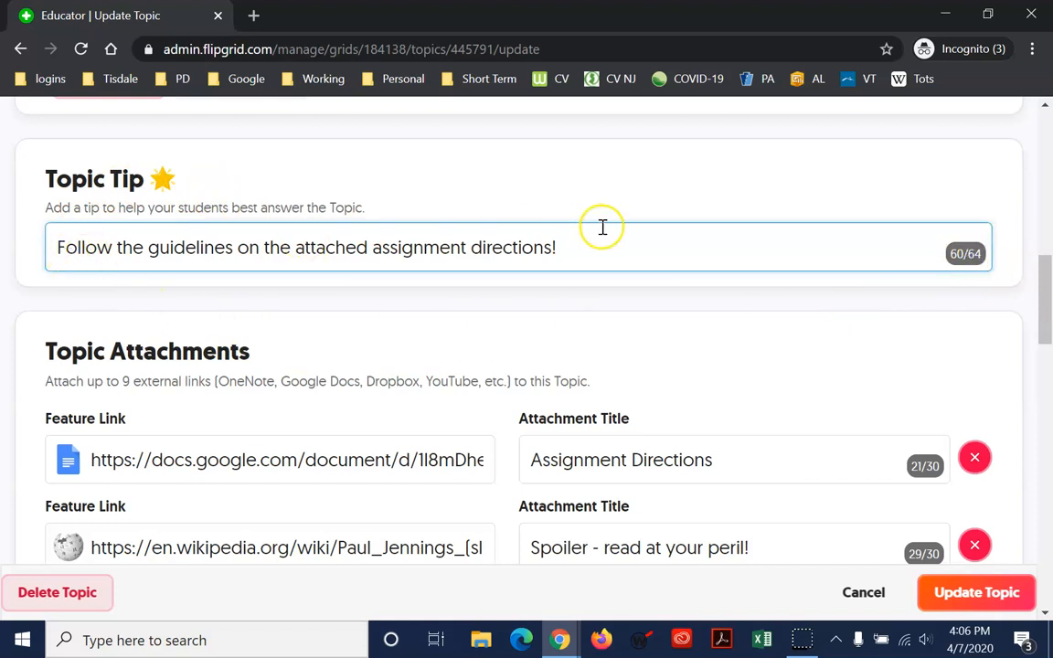
pyautogui.scroll(-1, 597, 259)
pyautogui.scroll(-1, 548, 262)
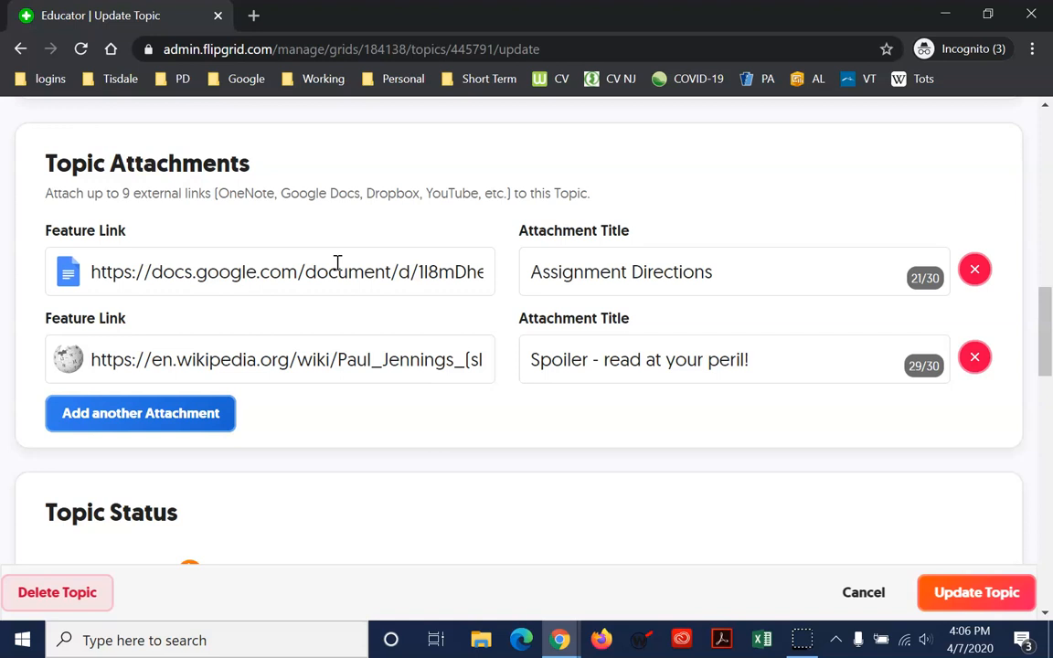
pyautogui.click(645, 273)
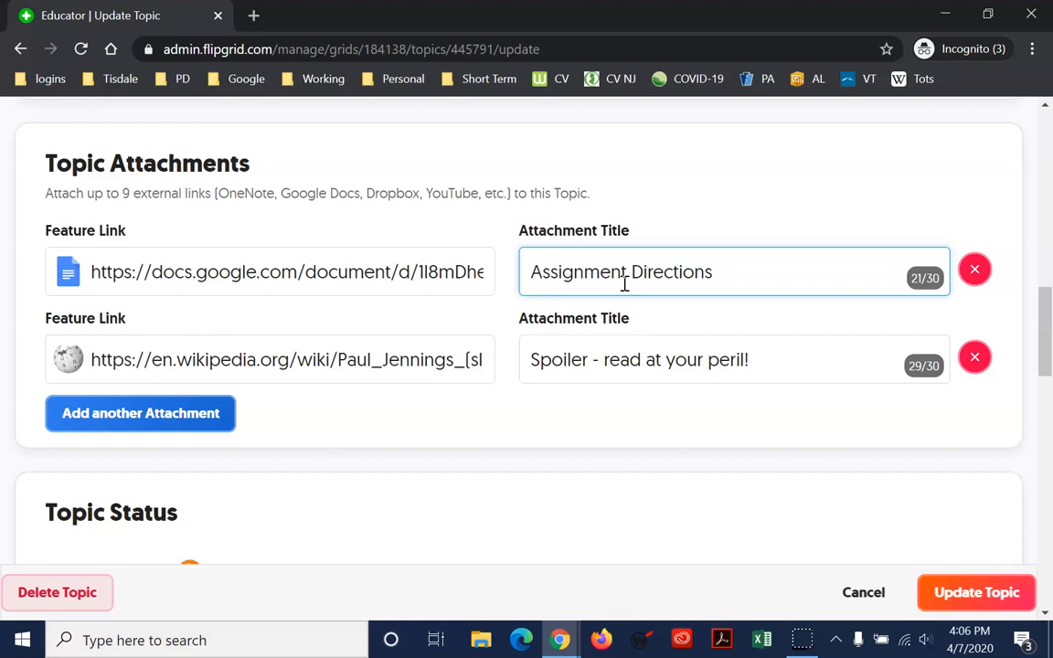
pyautogui.click(101, 359)
pyautogui.moveTo(106, 361); pyautogui.dragTo(546, 362)
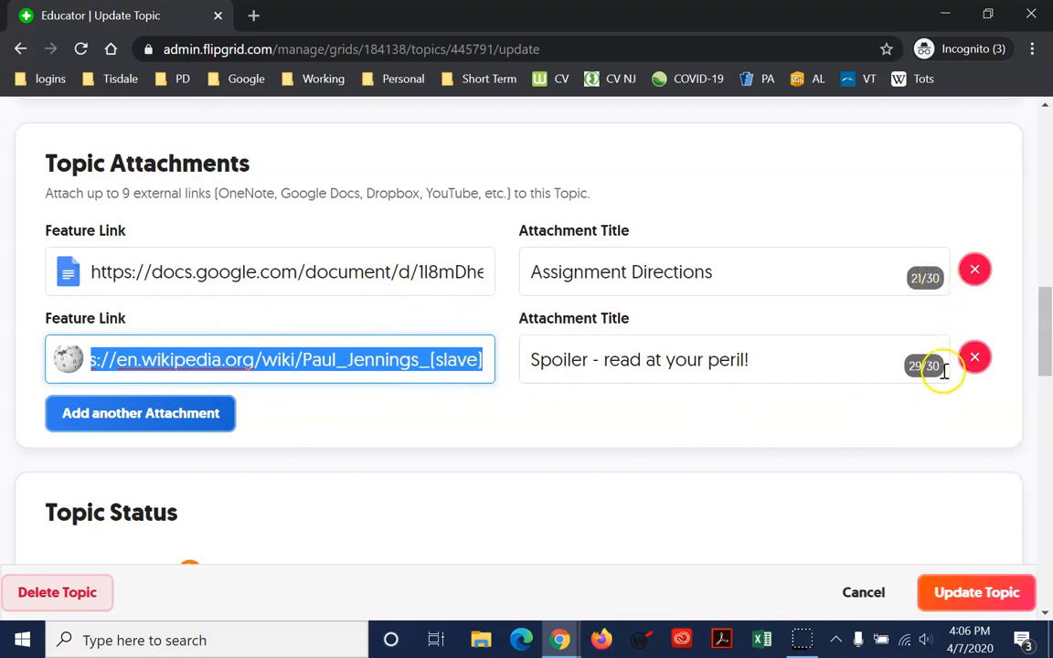
# Turn video moderation on for Book Share, then back off
pyautogui.scroll(-3, 420, 429)
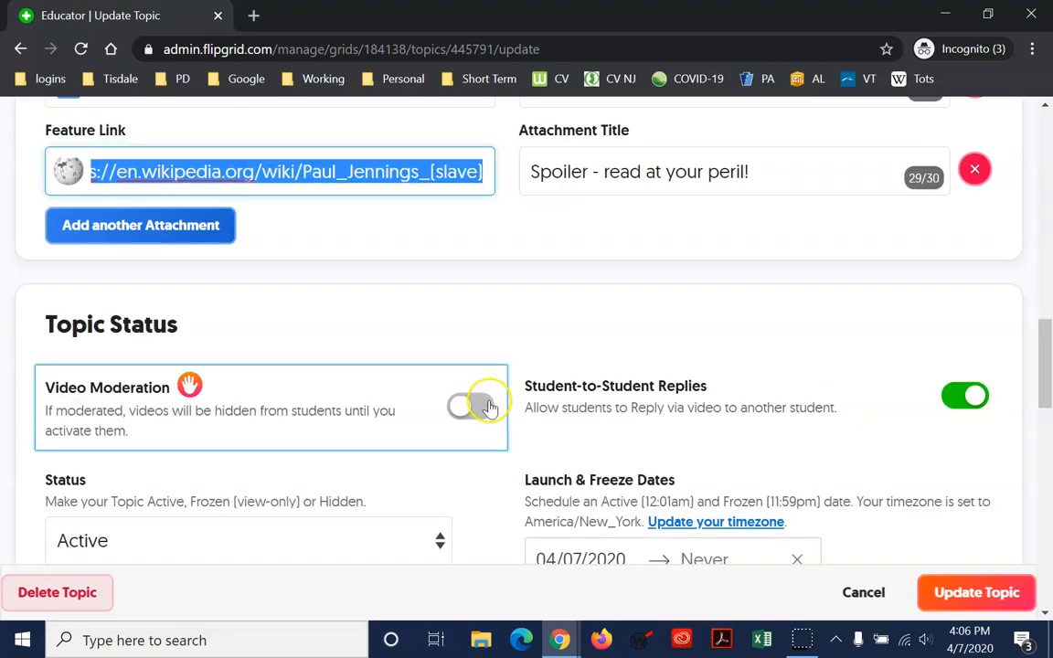
pyautogui.scroll(-2, 482, 411)
pyautogui.scroll(-2, 453, 419)
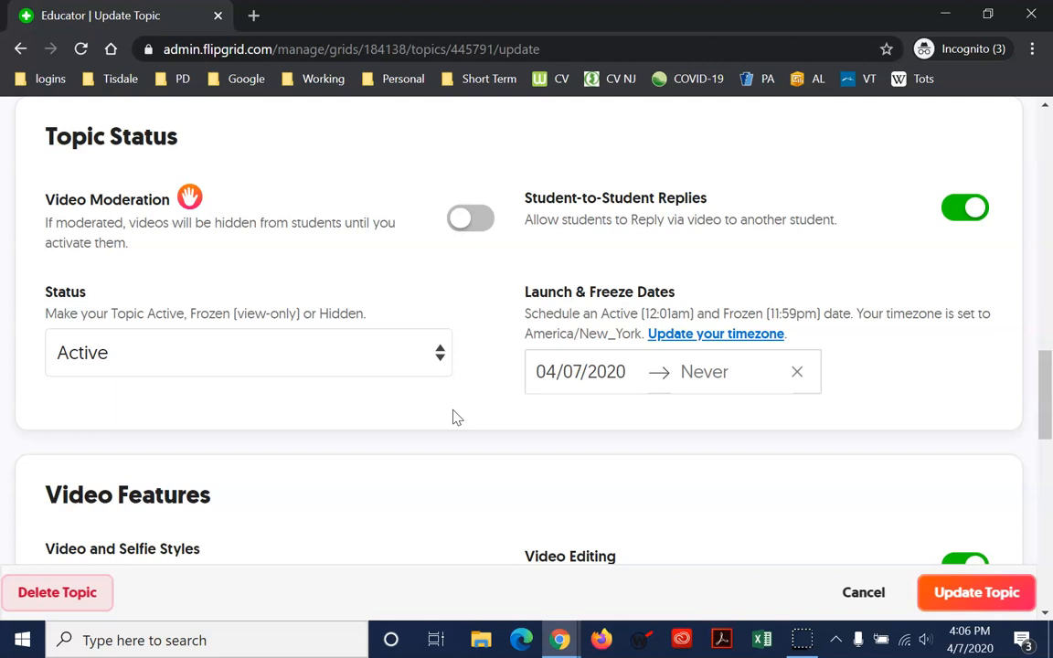
pyautogui.click(477, 223)
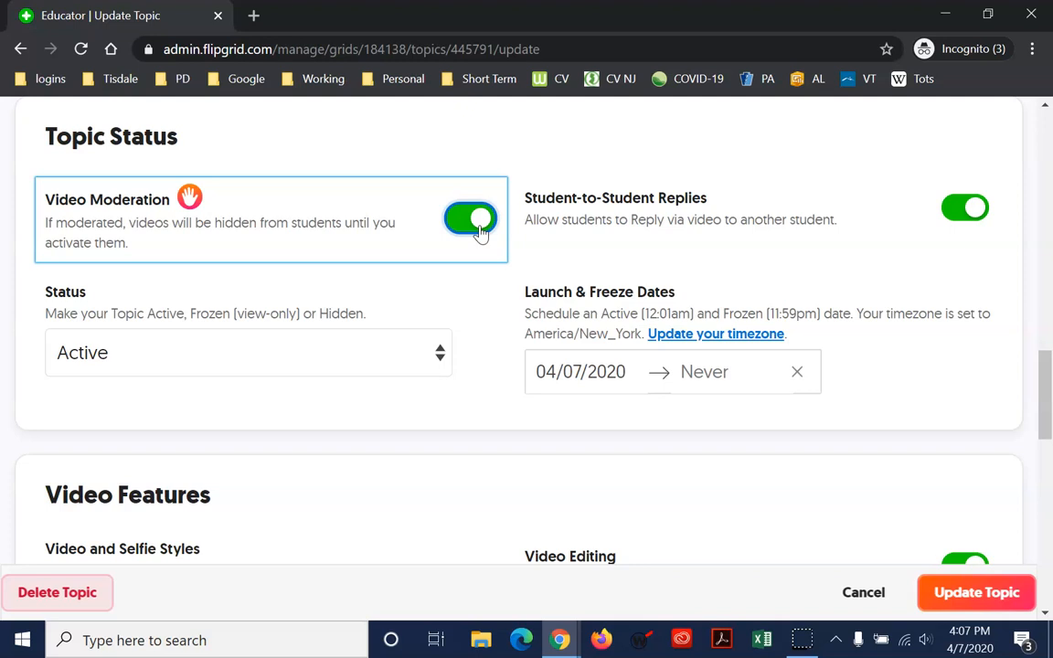
pyautogui.click(475, 221)
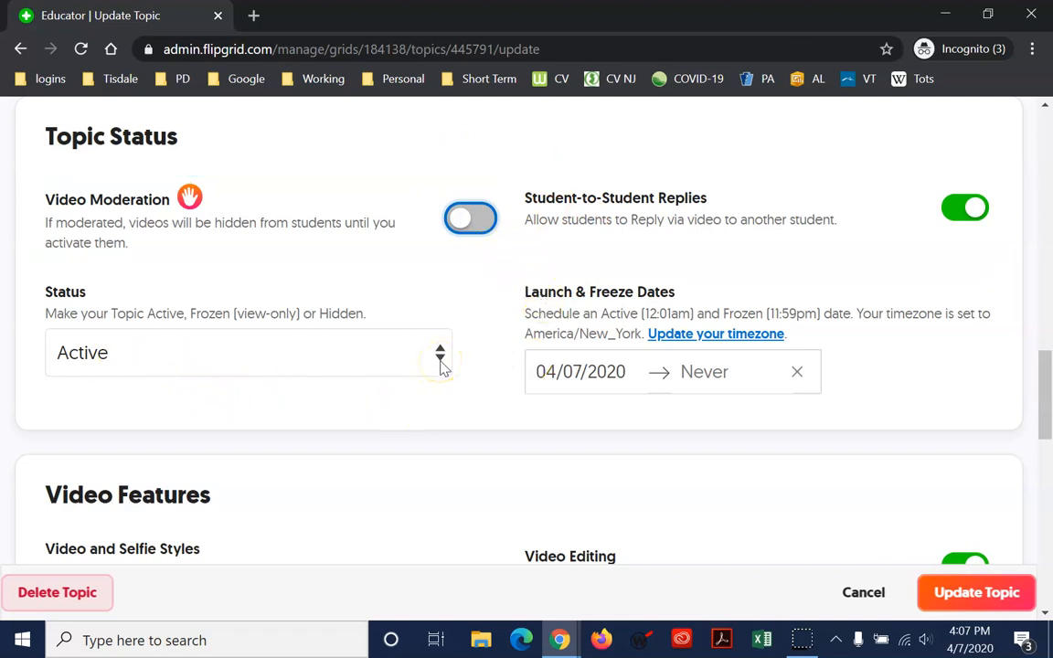
# Set the Book Share topic status to Frozen, then change it to Active
pyautogui.click(441, 363)
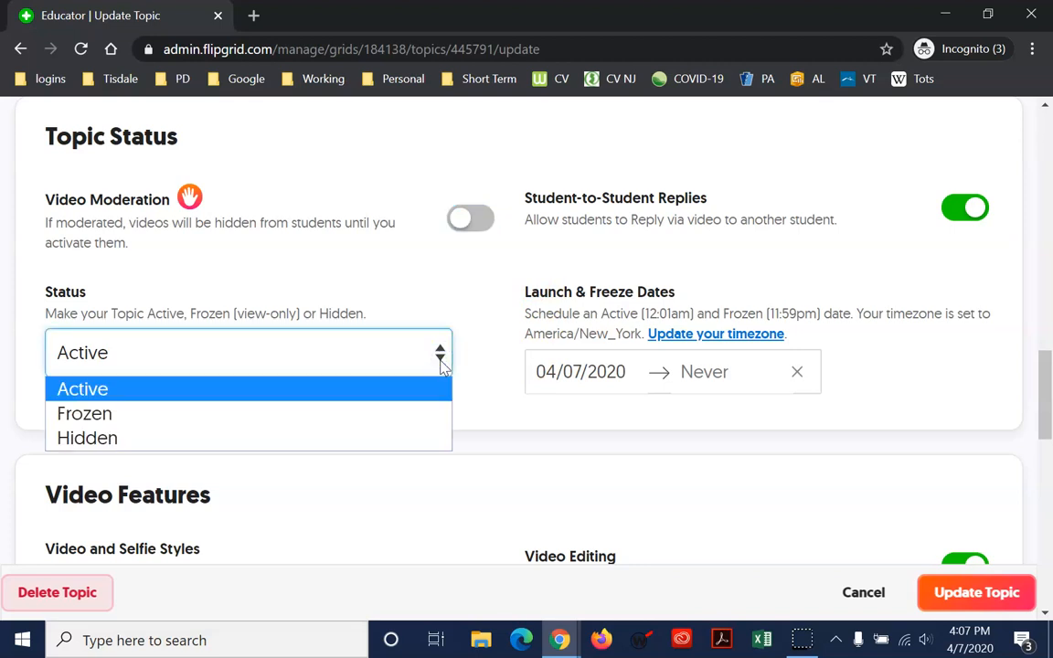
pyautogui.click(107, 417)
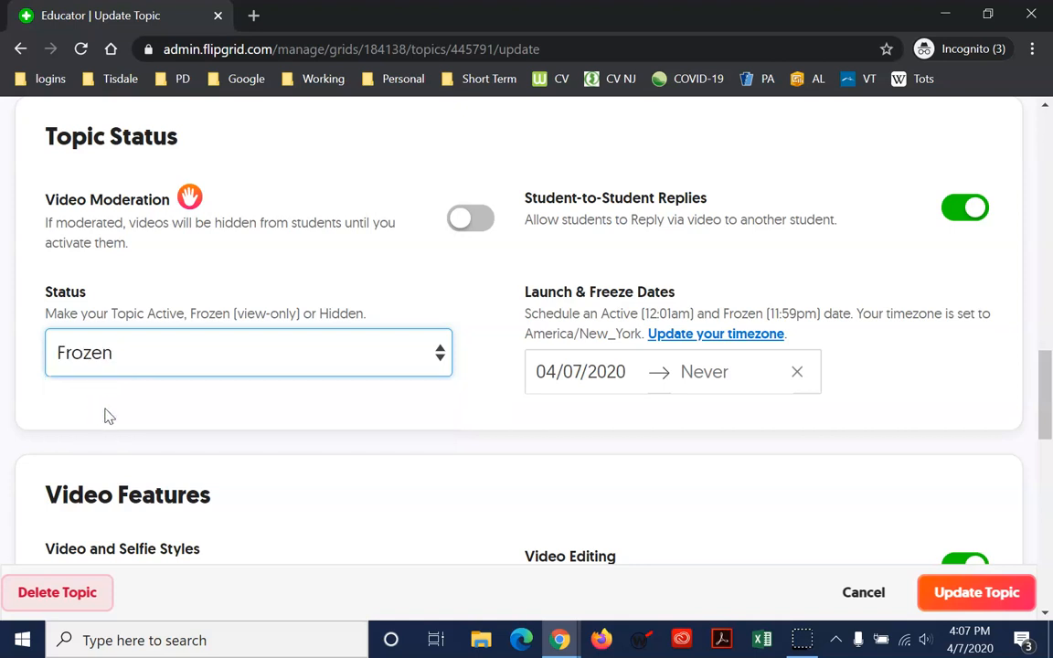
pyautogui.click(438, 350)
pyautogui.click(354, 391)
pyautogui.click(958, 229)
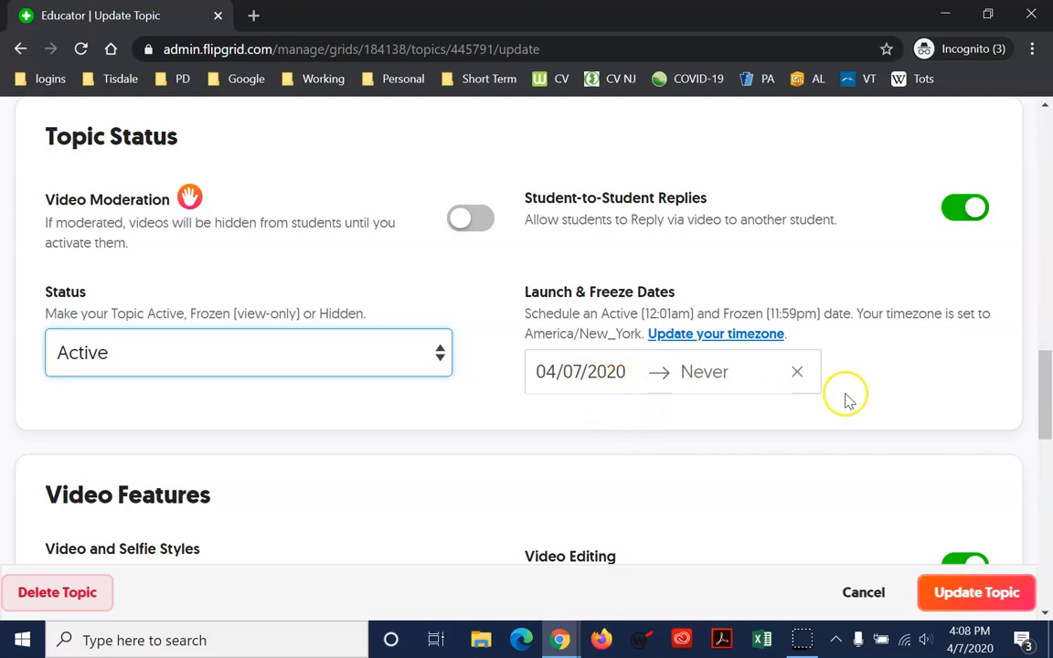
pyautogui.click(711, 376)
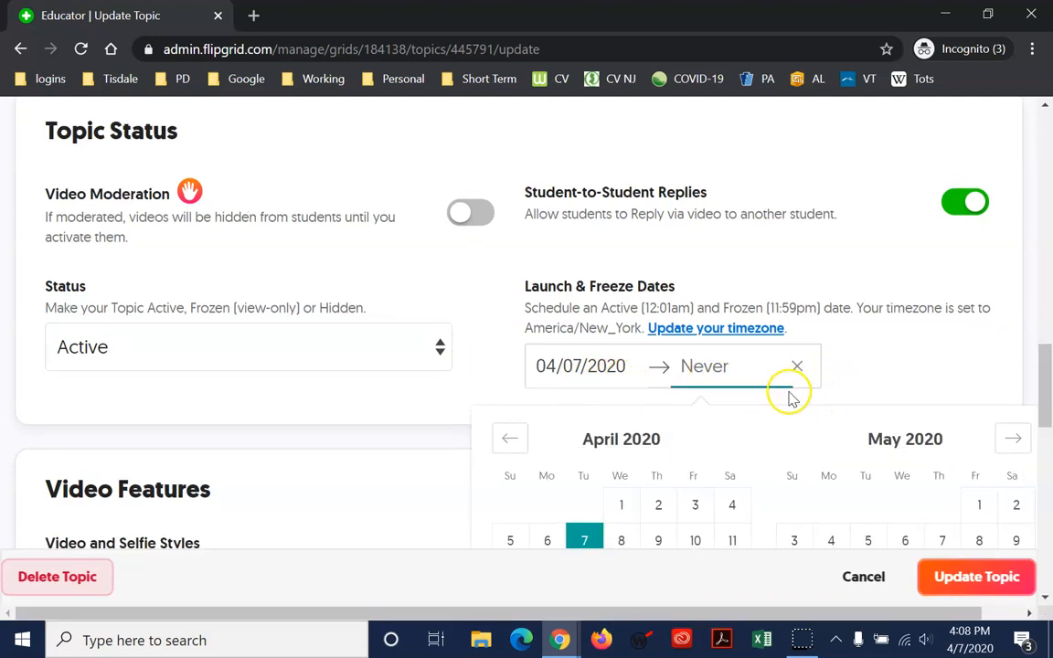
pyautogui.scroll(-3, 787, 394)
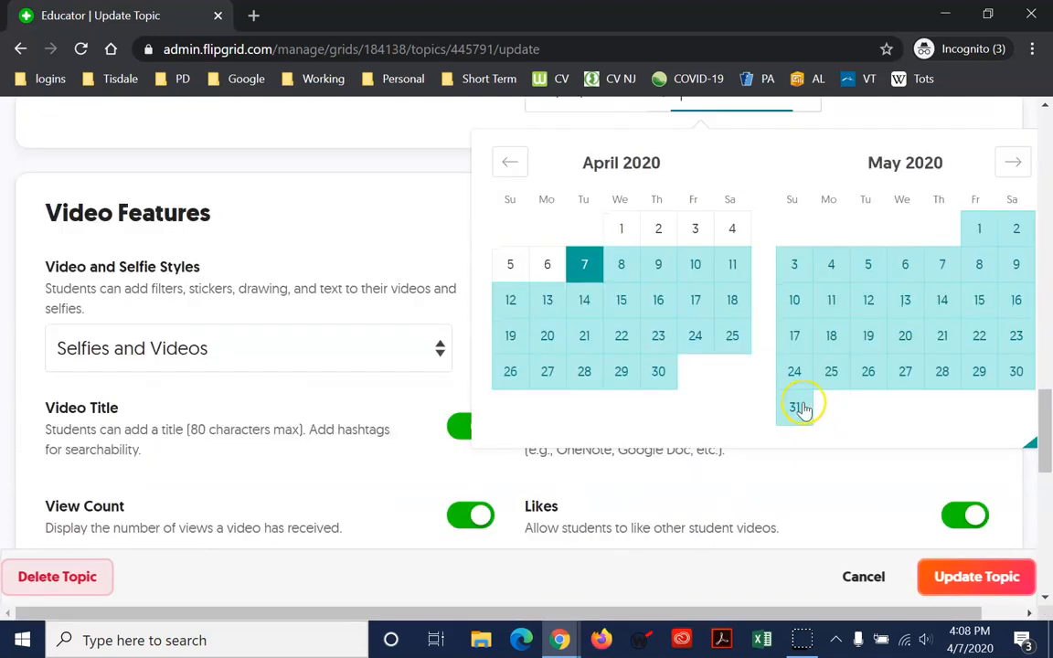
pyautogui.click(517, 303)
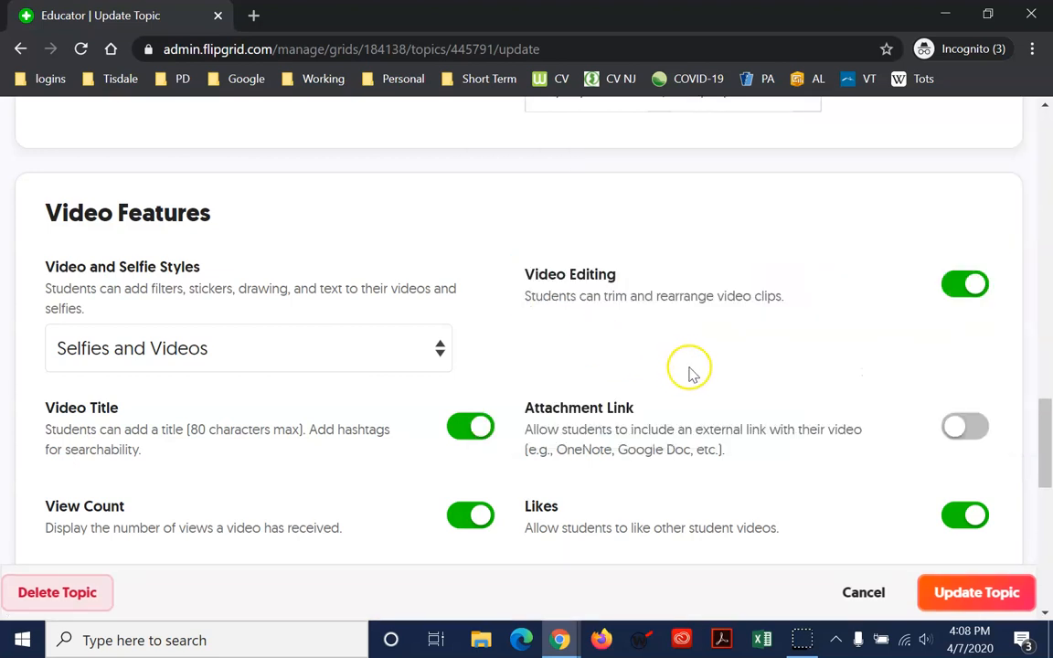
pyautogui.scroll(-1, 704, 393)
pyautogui.scroll(-1, 731, 427)
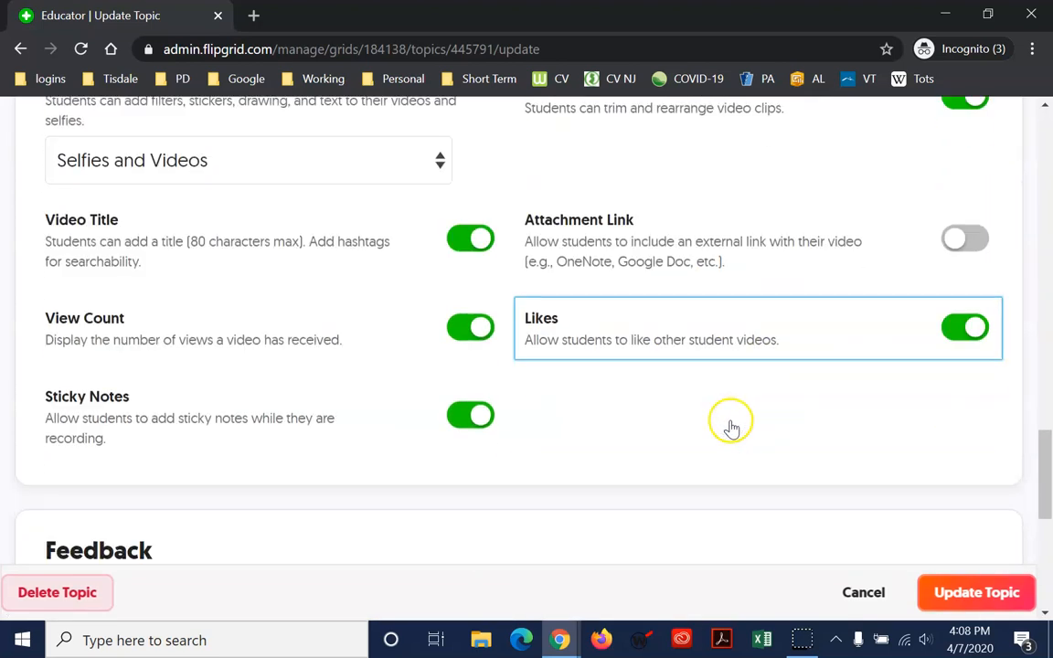
pyautogui.scroll(4, 732, 424)
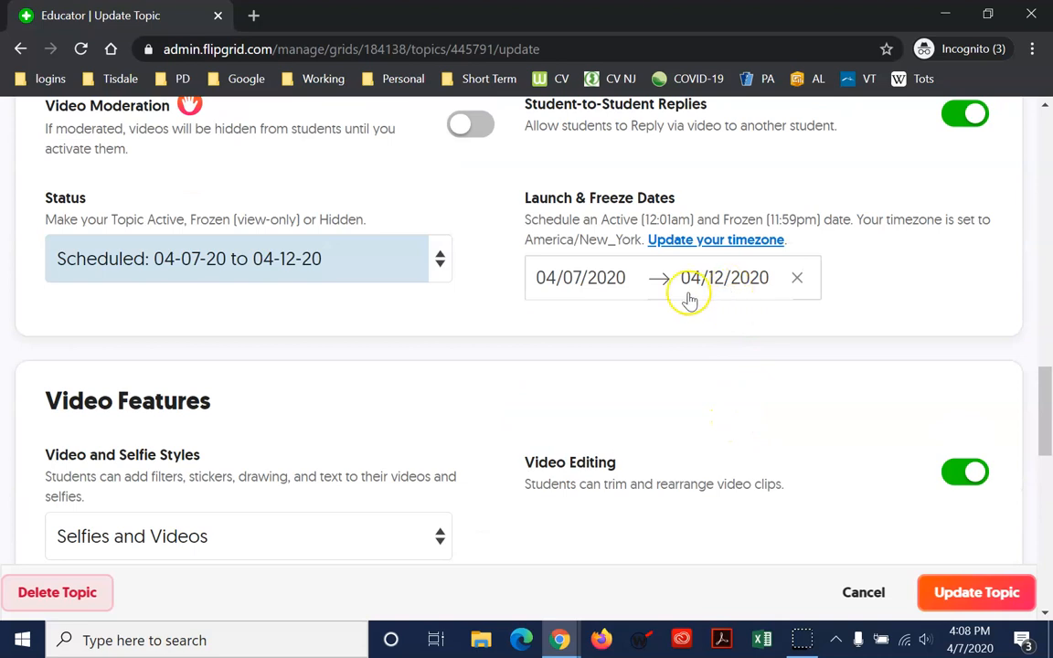
pyautogui.click(729, 286)
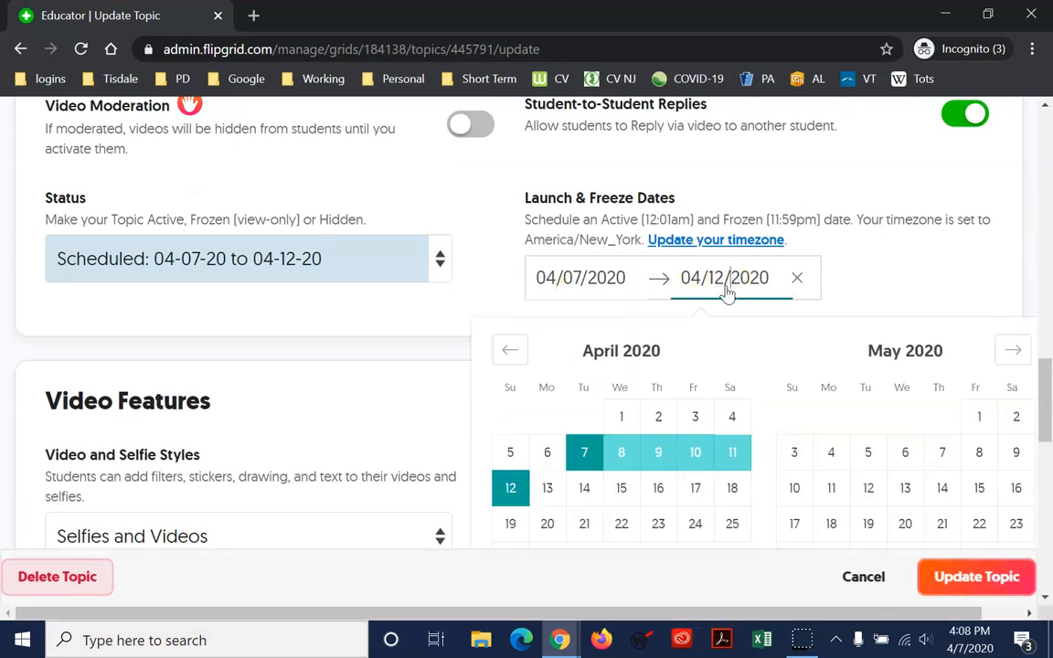
pyautogui.scroll(-2, 729, 294)
pyautogui.scroll(2, 731, 302)
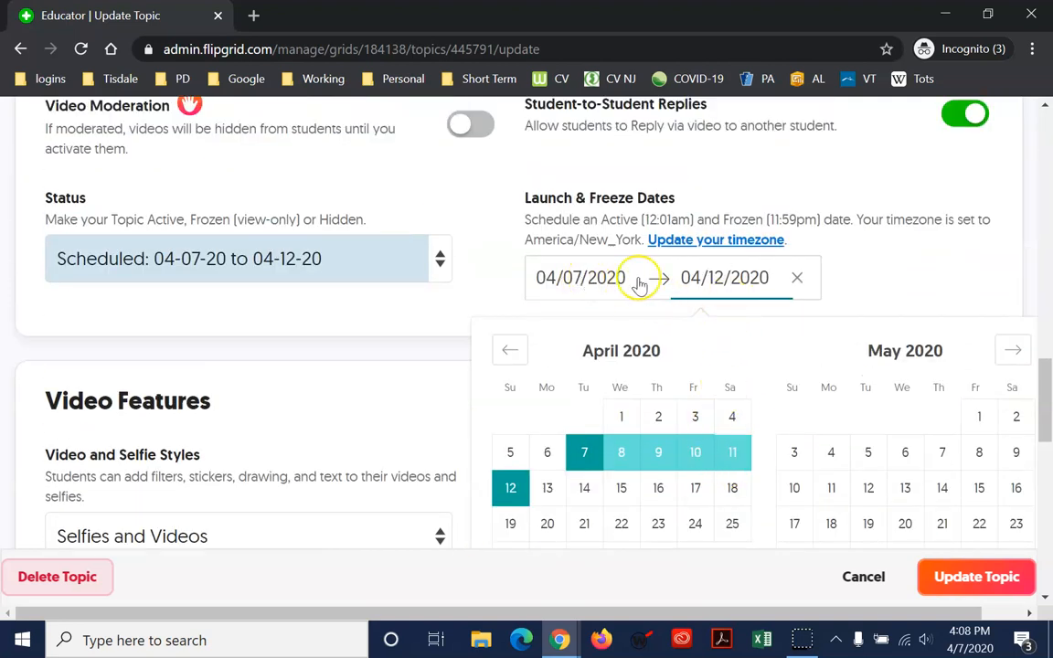
pyautogui.click(796, 279)
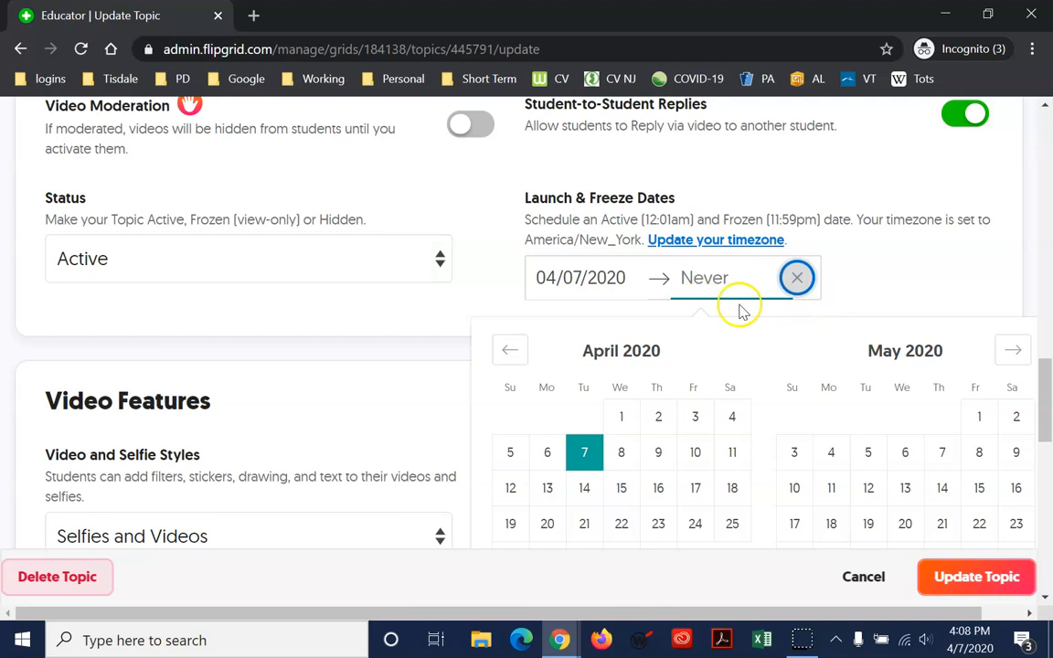
pyautogui.click(896, 275)
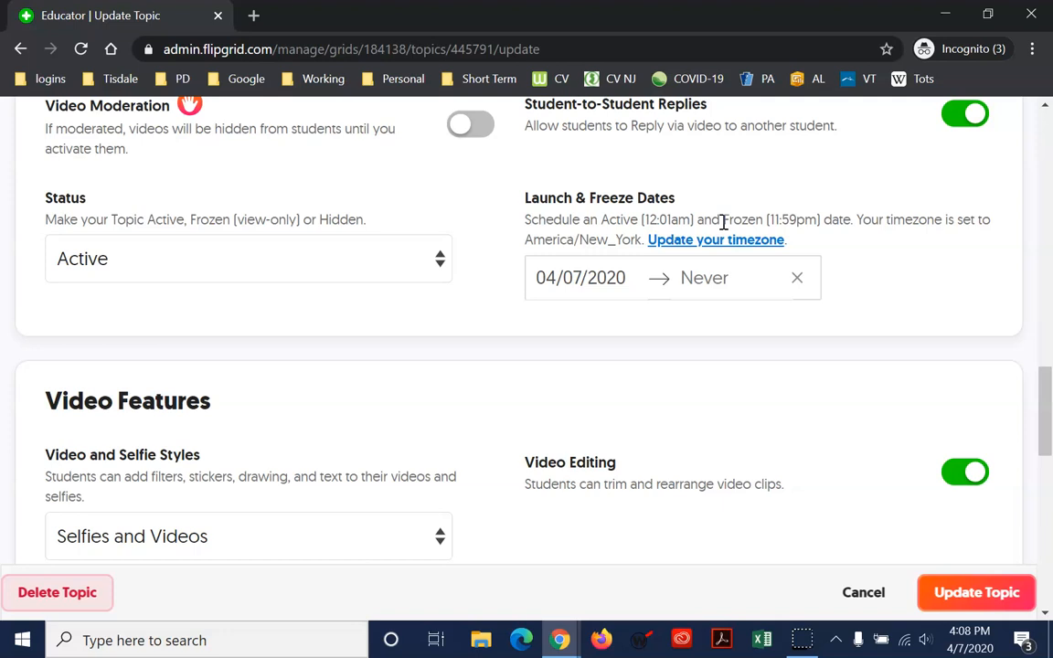
pyautogui.scroll(-2, 787, 340)
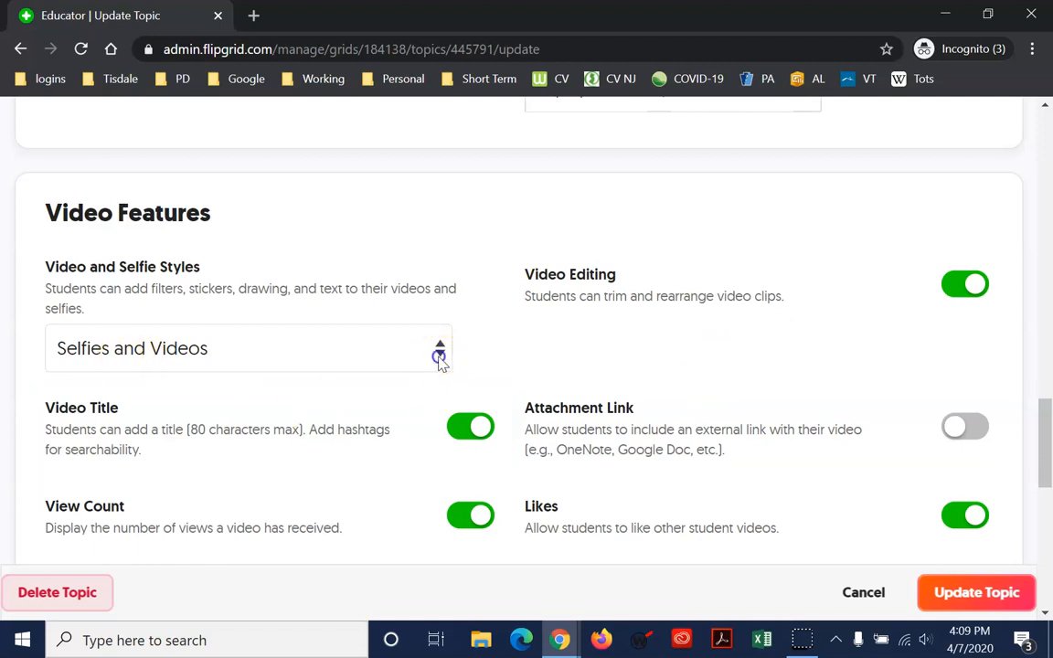
pyautogui.click(439, 357)
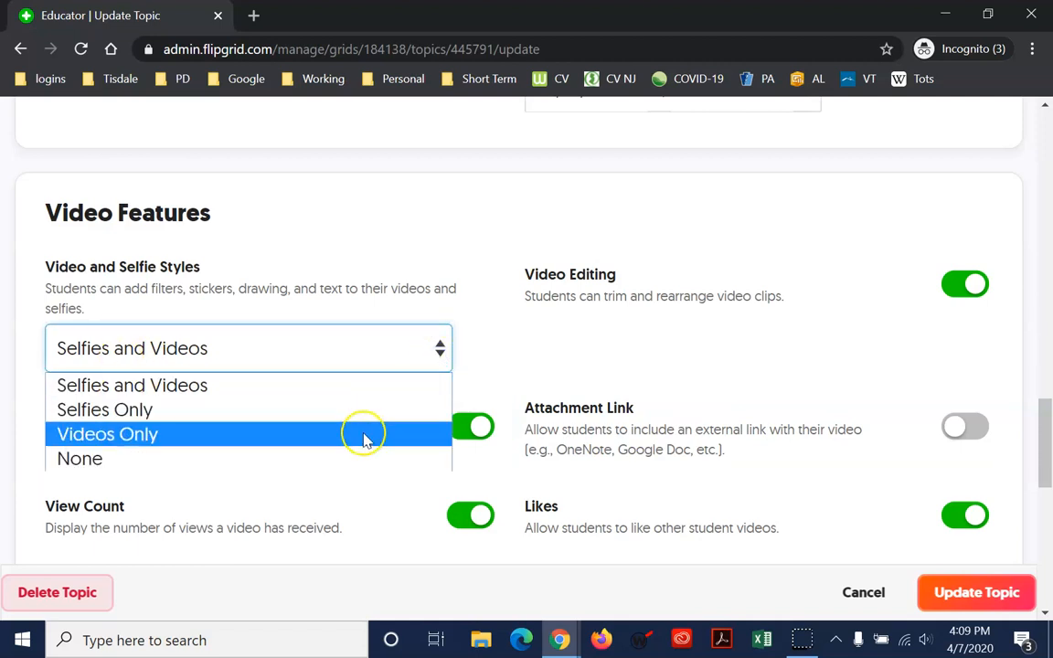
pyautogui.click(436, 243)
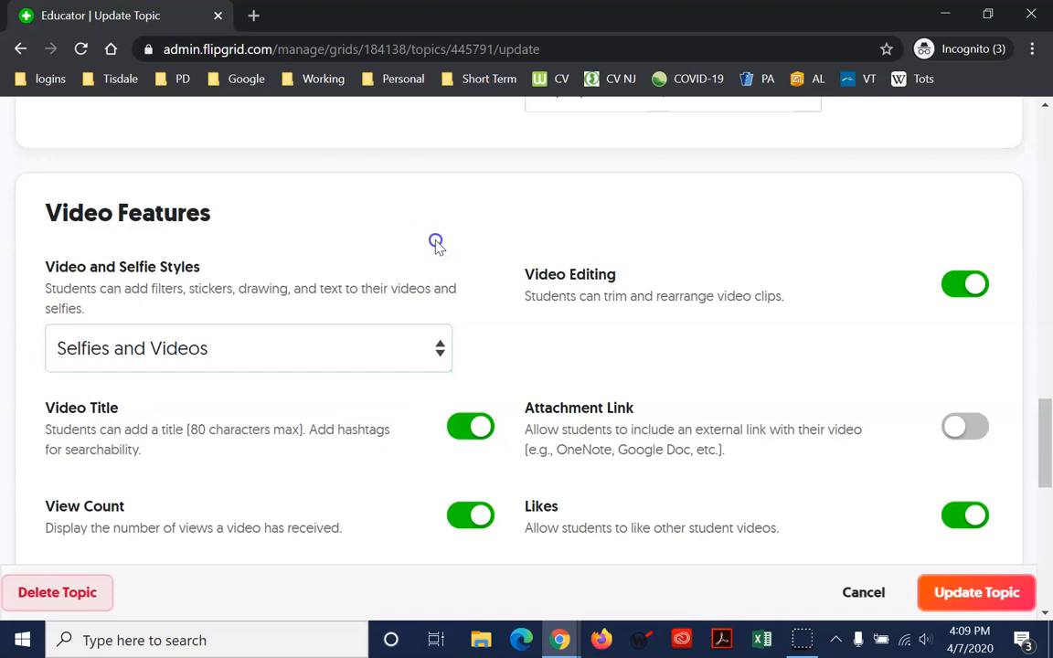
pyautogui.scroll(-1, 446, 272)
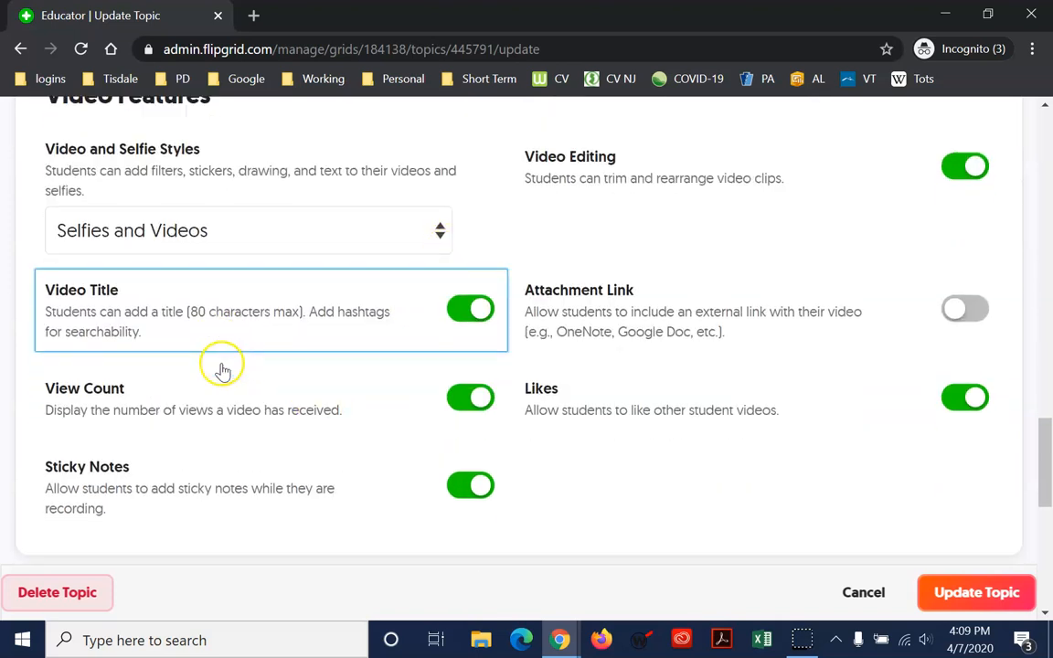
pyautogui.scroll(-1, 222, 370)
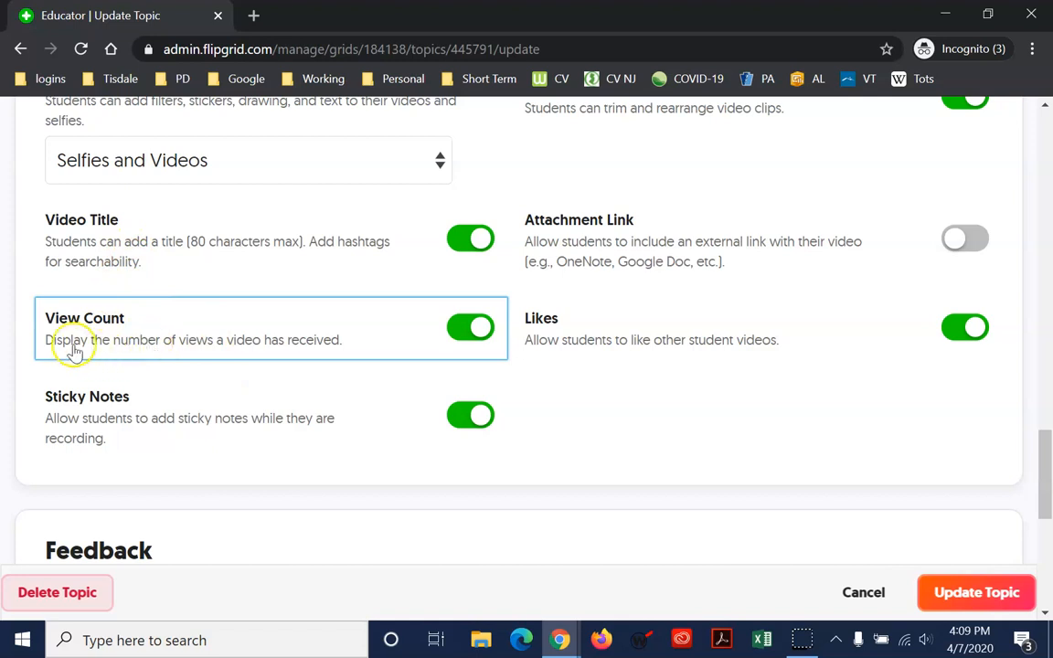
pyautogui.click(464, 329)
pyautogui.click(470, 327)
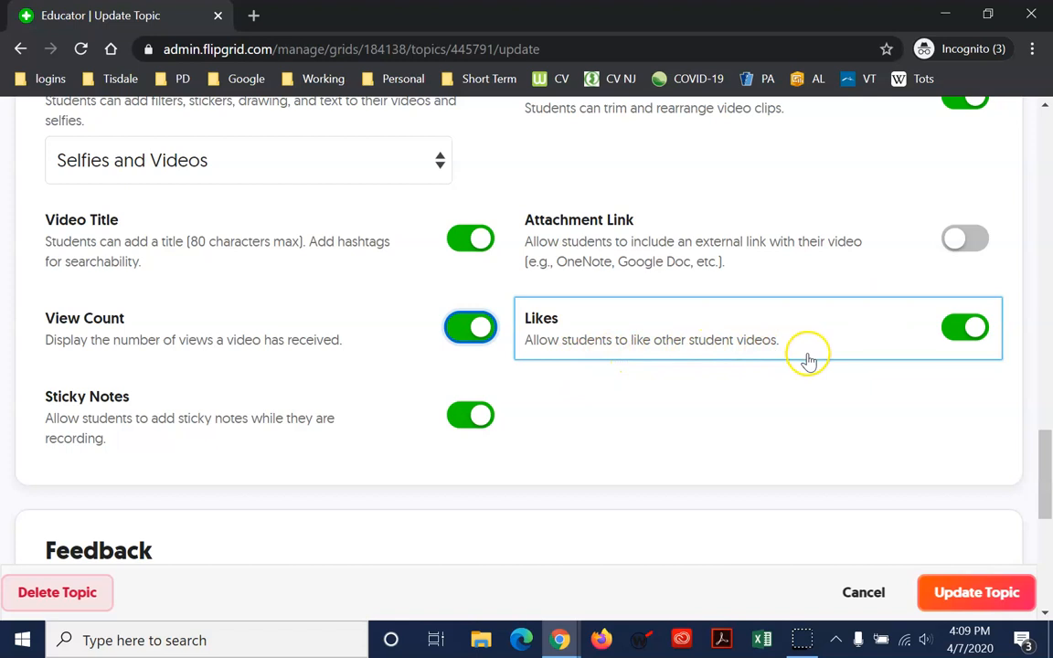
pyautogui.scroll(-3, 806, 357)
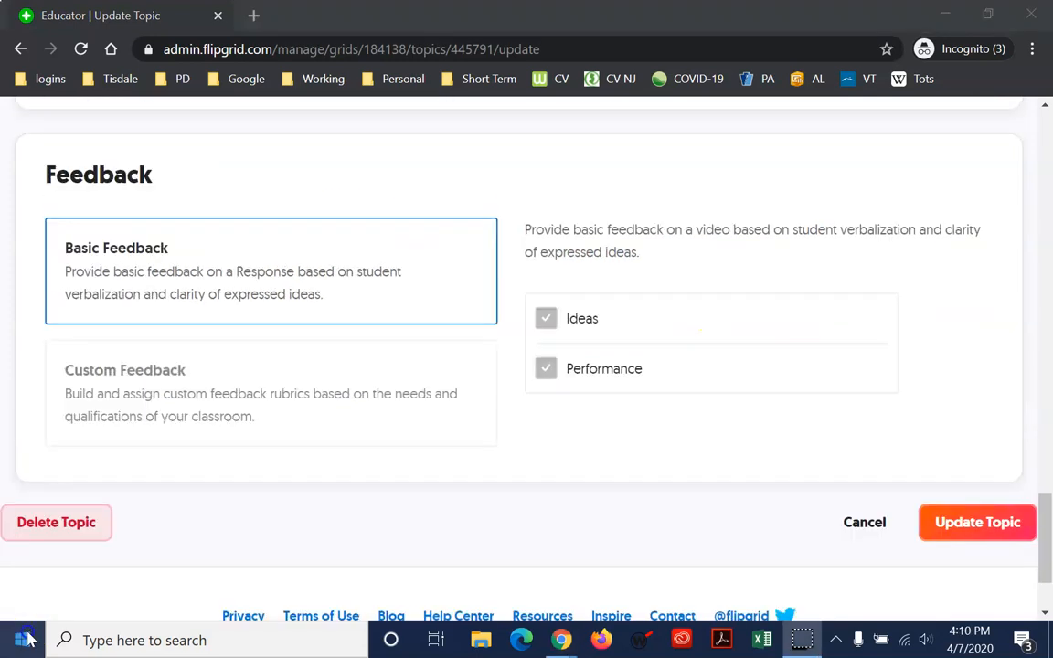
pyautogui.scroll(3, 527, 472)
pyautogui.scroll(-2, 528, 485)
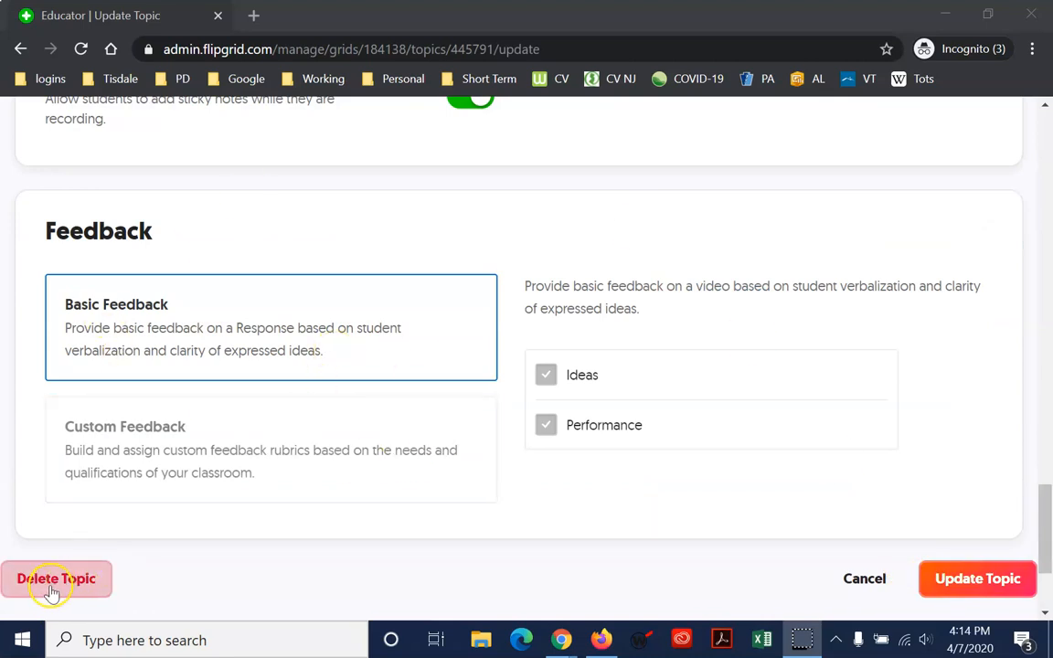
# Save the Book Share topic settings and review its Topic Details page with two attachments
pyautogui.click(976, 579)
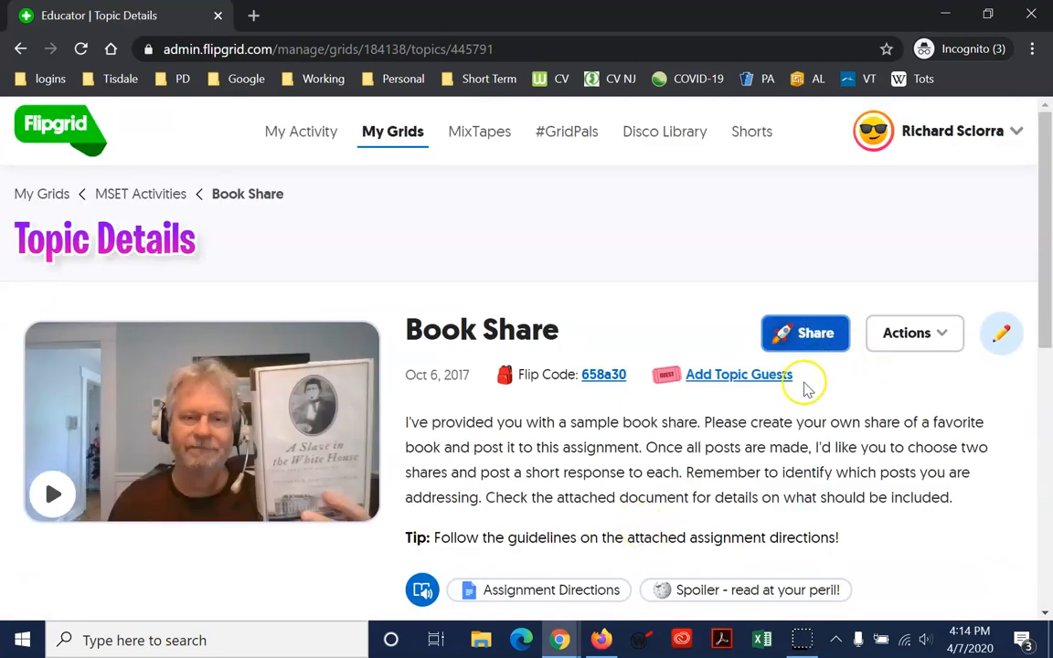
pyautogui.scroll(-6, 882, 451)
pyautogui.scroll(3, 881, 451)
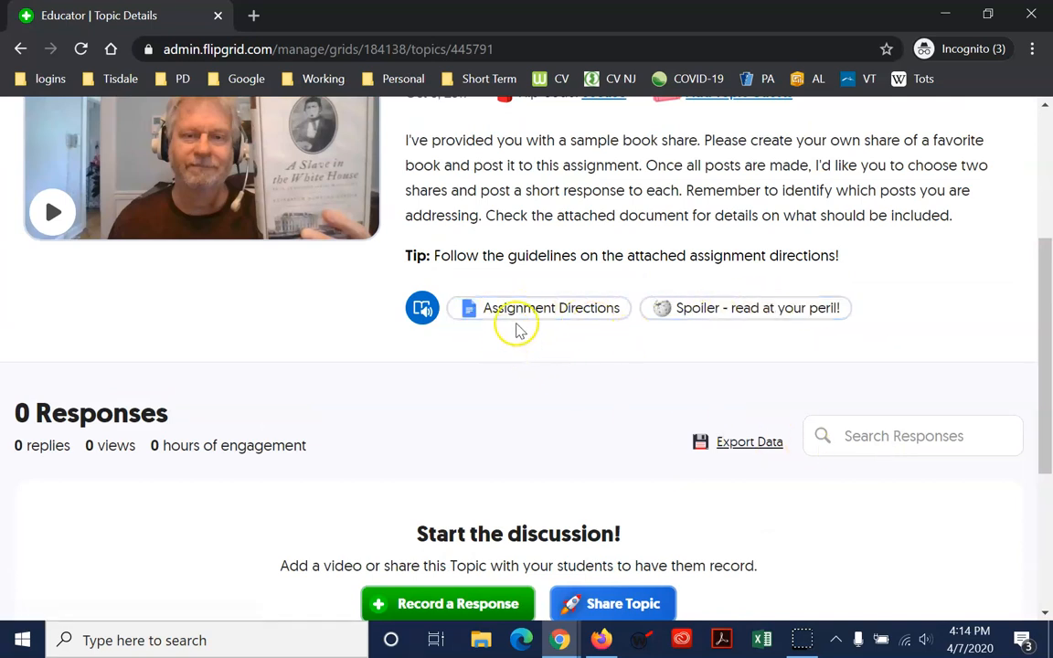
pyautogui.scroll(2, 676, 344)
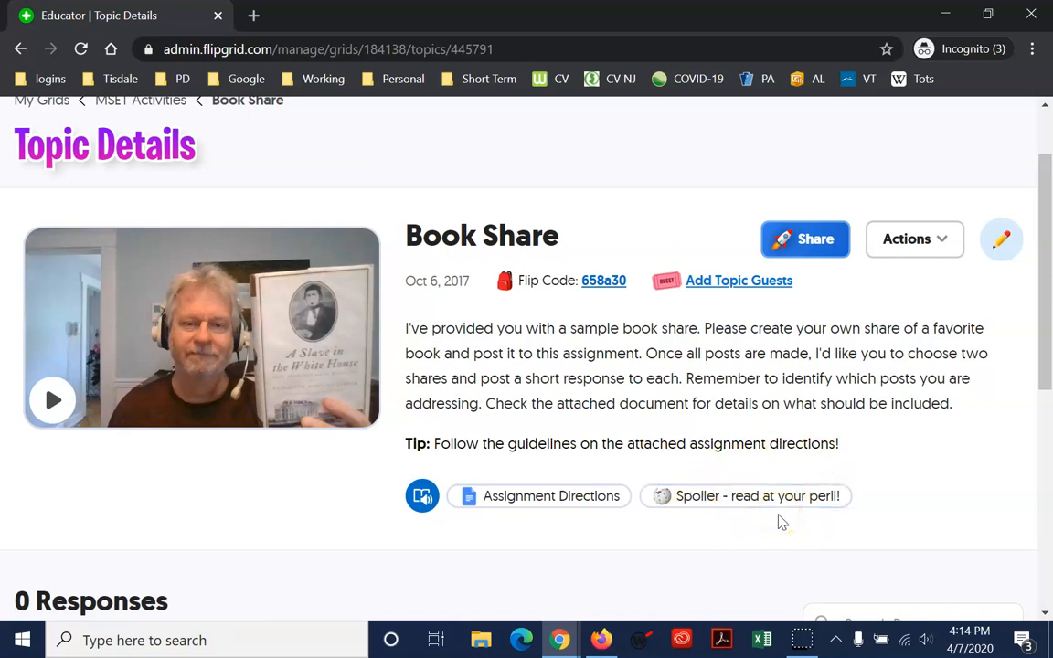
pyautogui.click(813, 241)
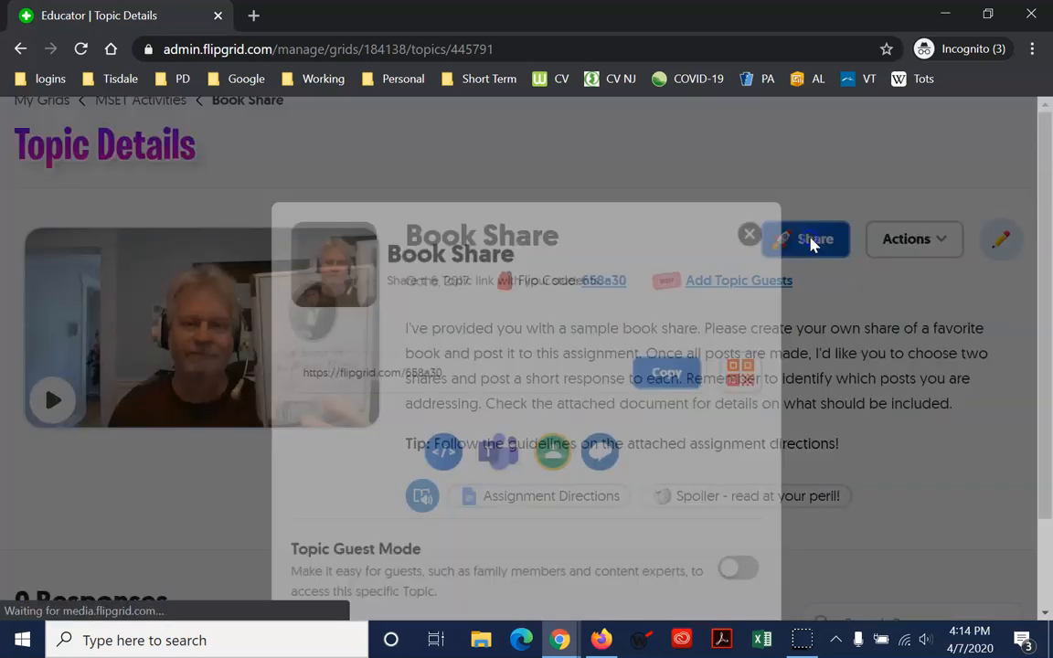
pyautogui.click(673, 370)
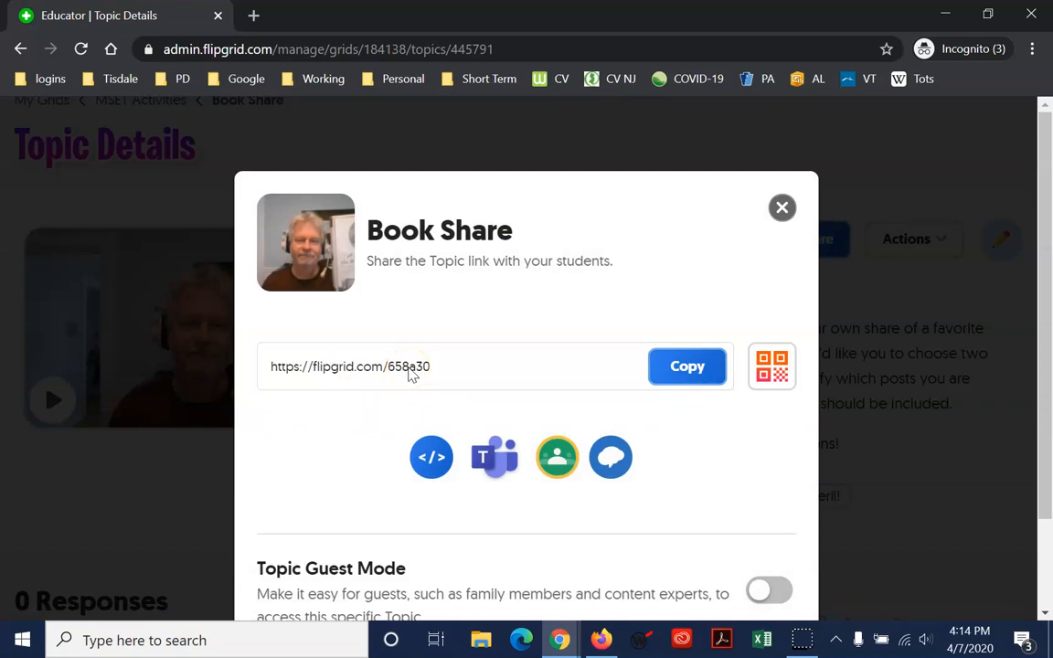
pyautogui.click(696, 368)
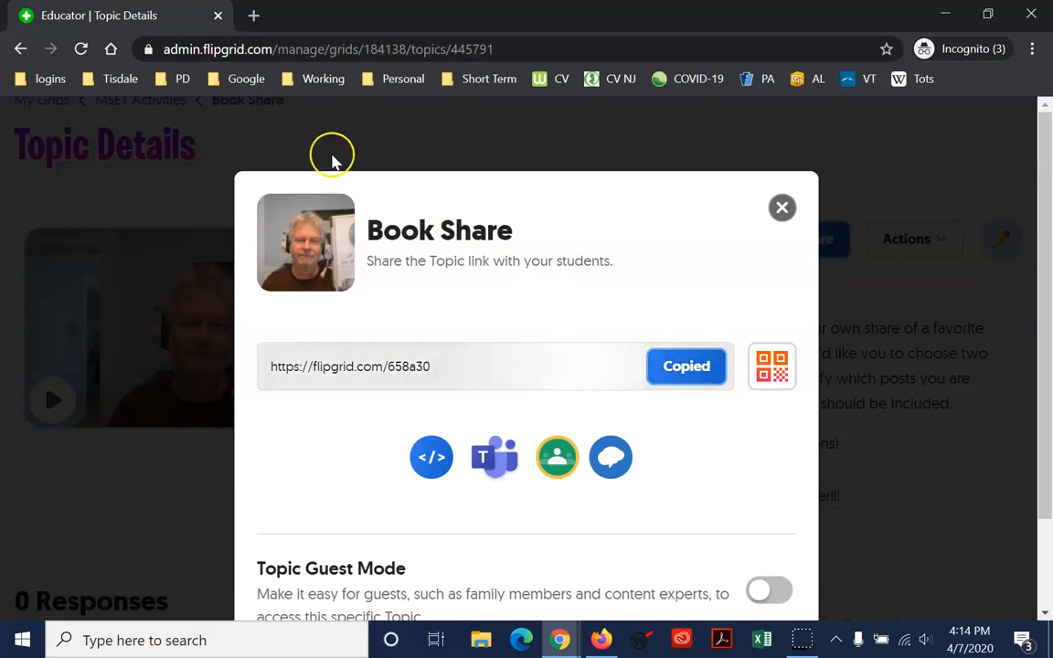
# Bring the Firefox window forward and select its current web address
pyautogui.click(594, 644)
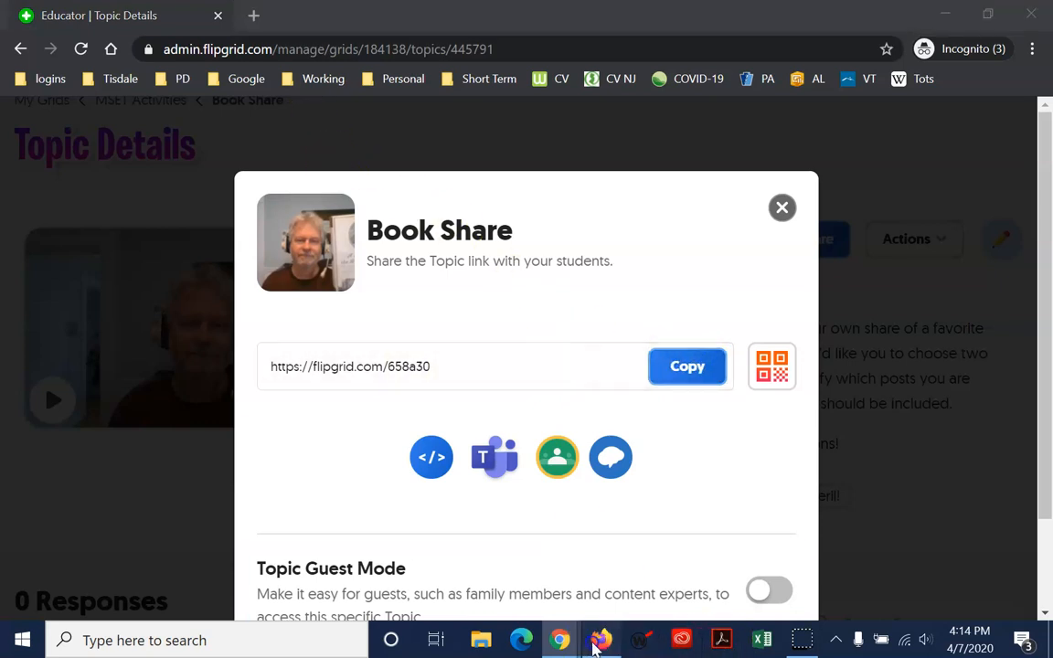
pyautogui.click(366, 107)
pyautogui.click(404, 50)
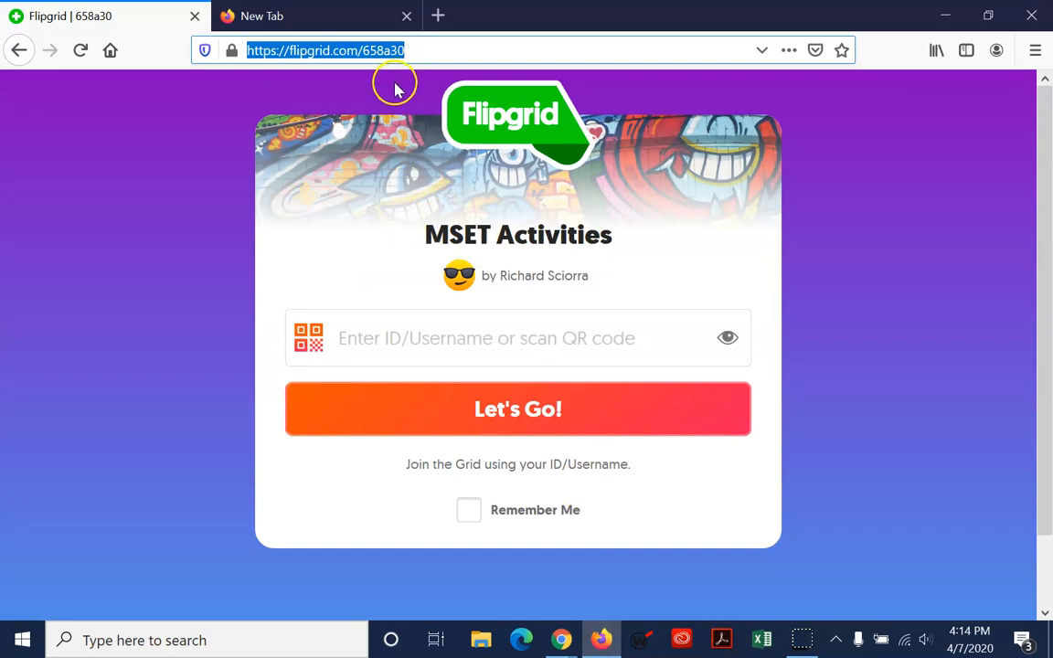
# Load the copied topic link in Firefox and continue with Let's Go to the join page
pyautogui.hotkey('ctrl', 'v')
pyautogui.press('Return')
pyautogui.click(555, 312)
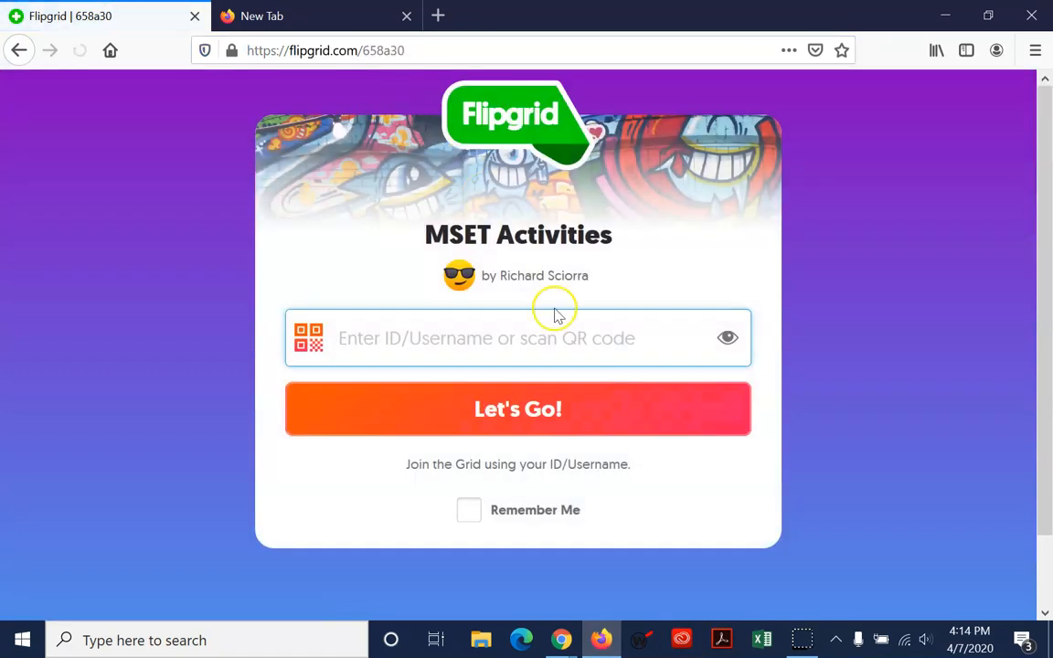
# Try joining MSET Activities with an empty ID/Username field, then return to Chrome
pyautogui.click(451, 364)
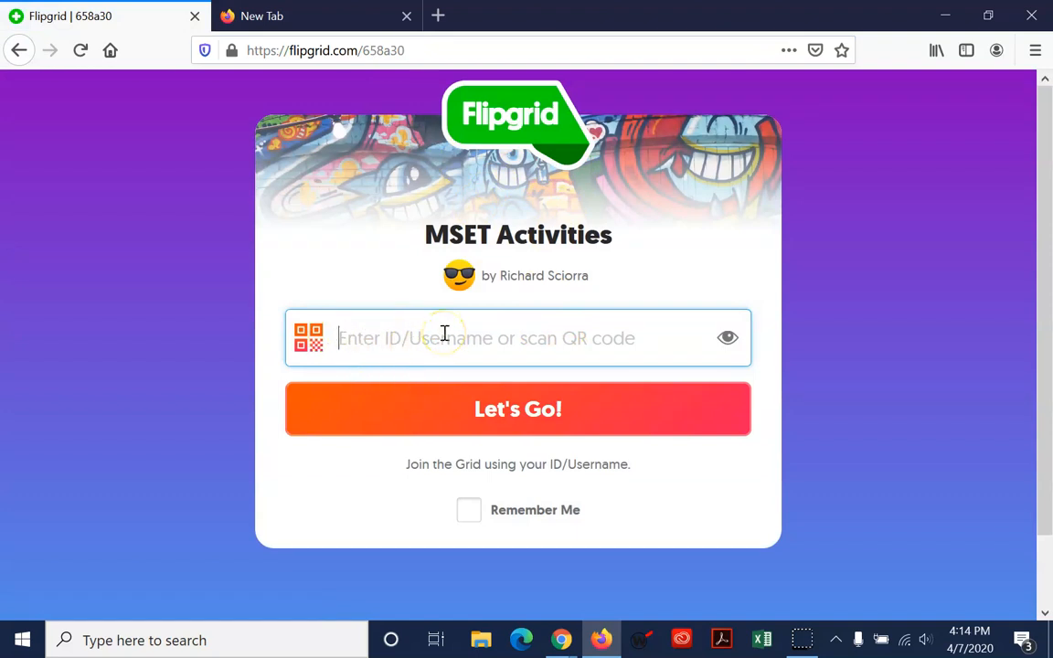
pyautogui.click(487, 430)
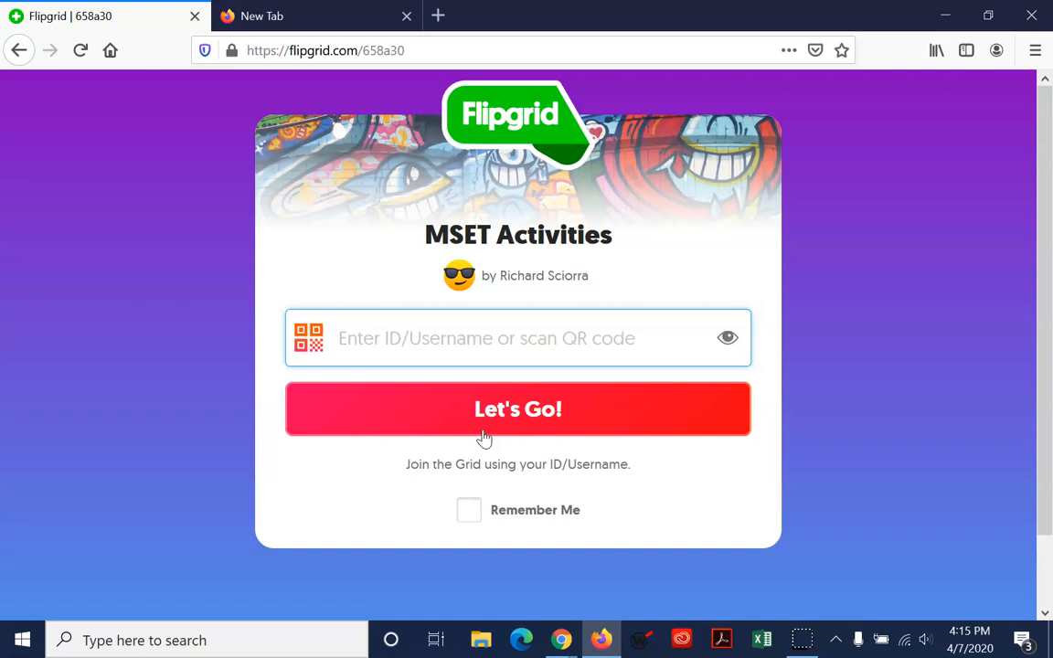
pyautogui.click(545, 385)
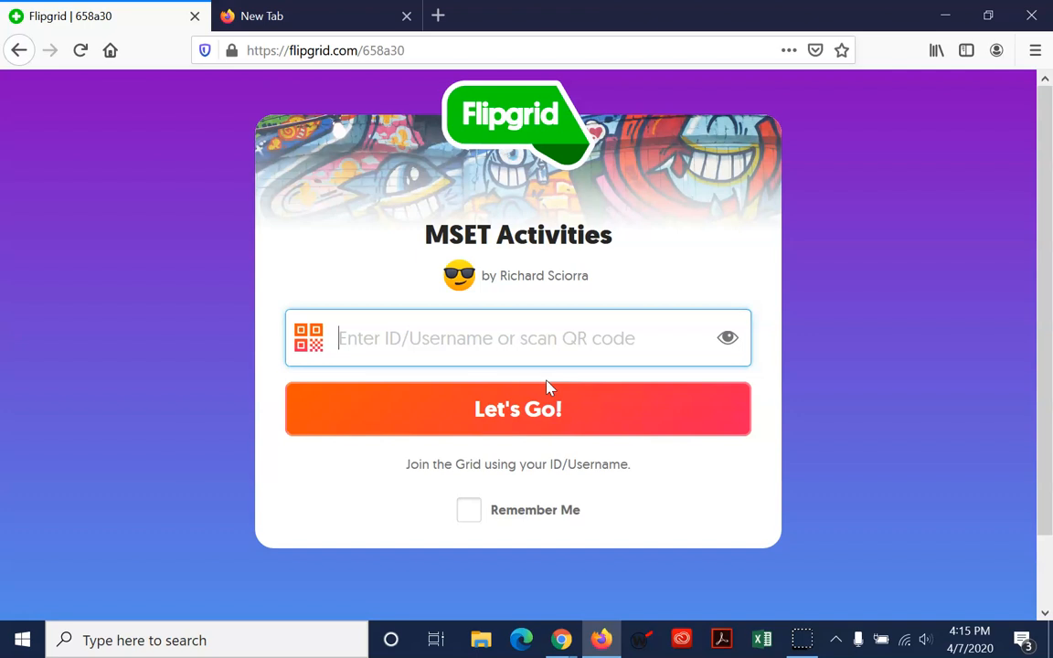
pyautogui.click(556, 384)
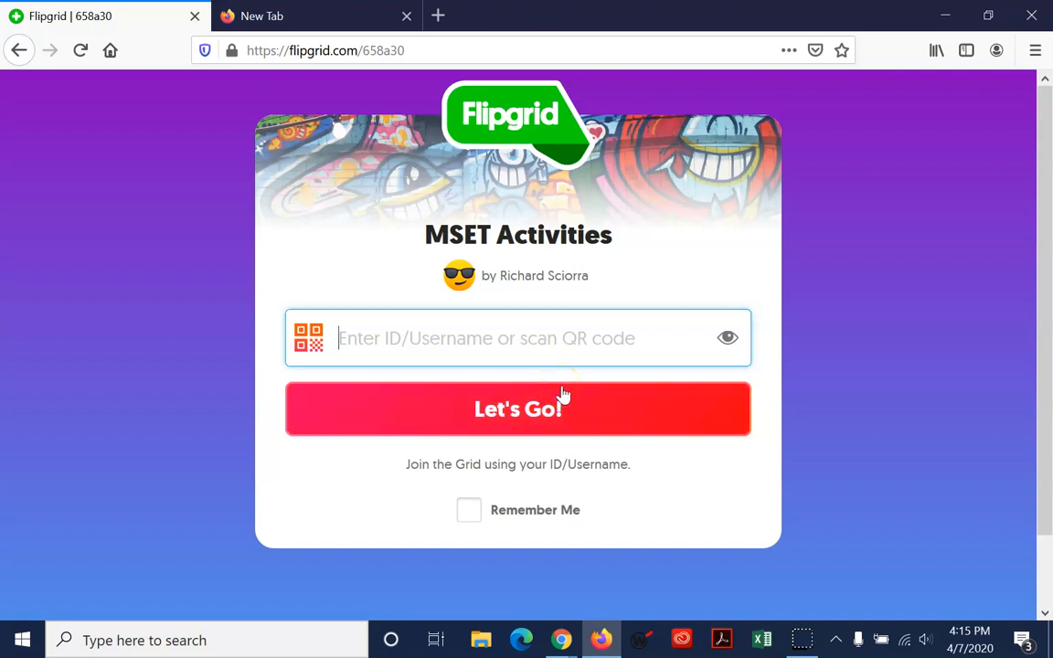
pyautogui.hotkey('alt', 'Tab')
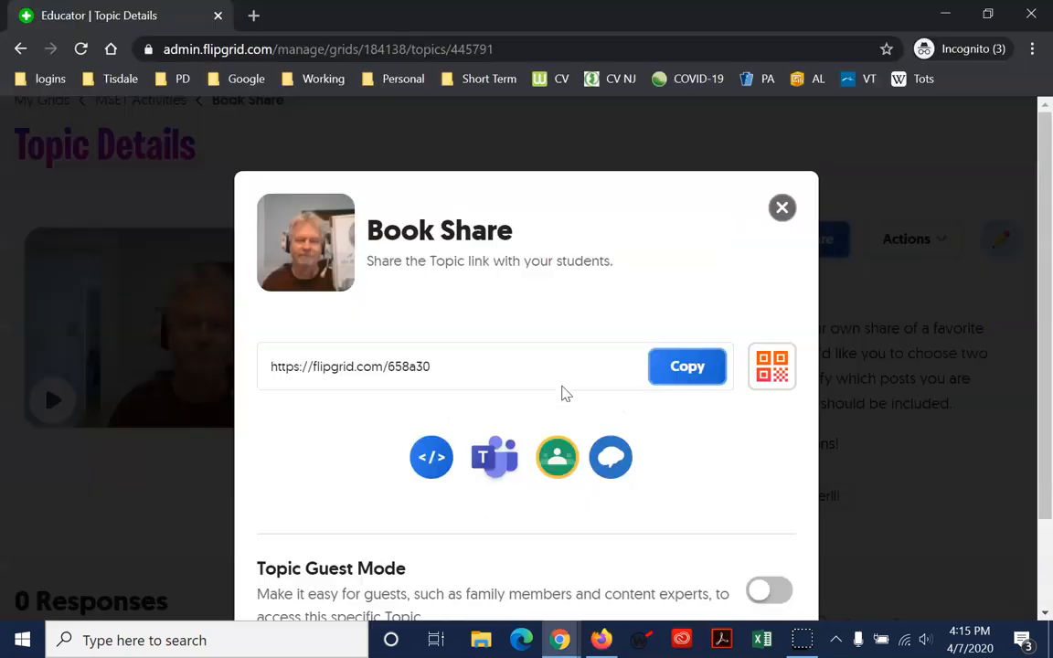
pyautogui.click(779, 219)
pyautogui.scroll(1, 811, 423)
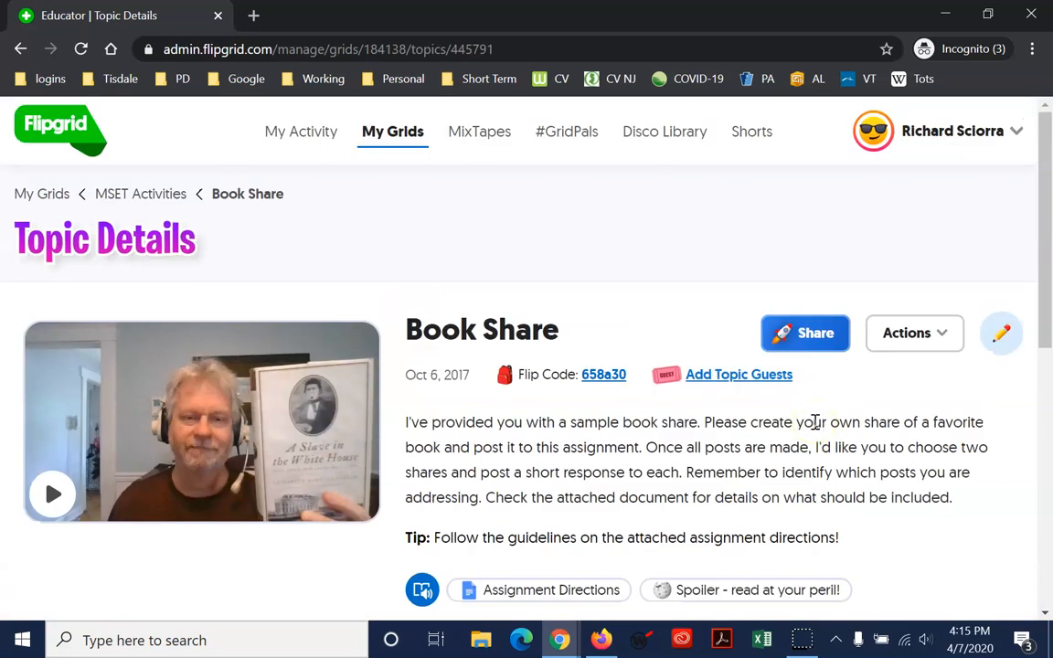